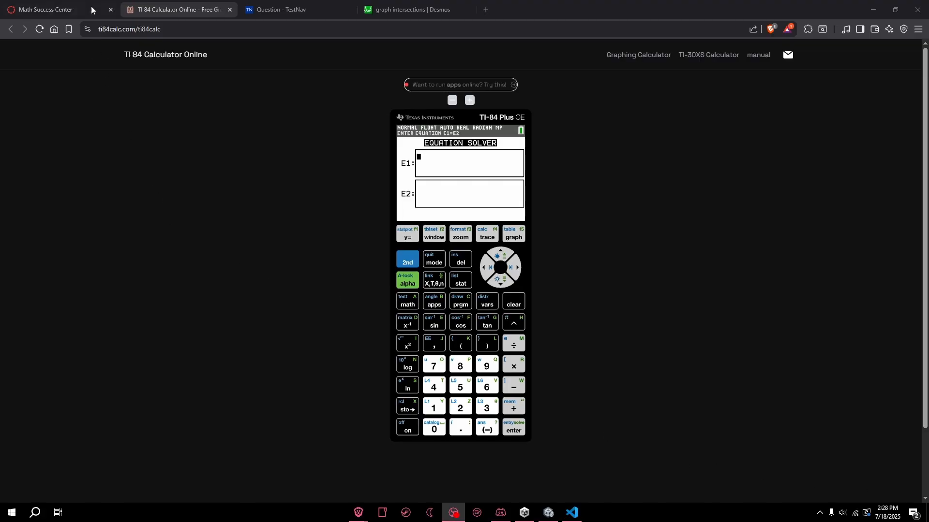
Review the calculator alternatives and free online TI-84 emulators listed on the Math Success Center course page.
click(73, 4)
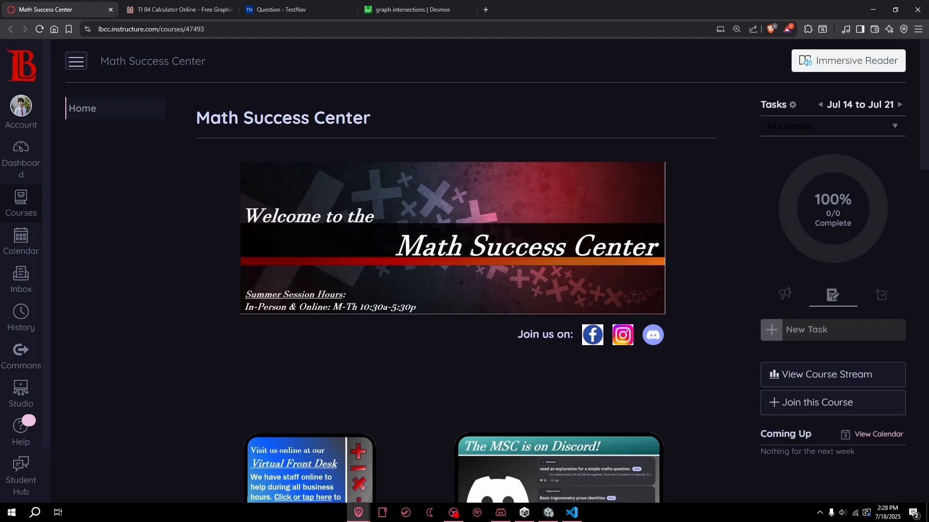
scroll(132, 472, down, 10)
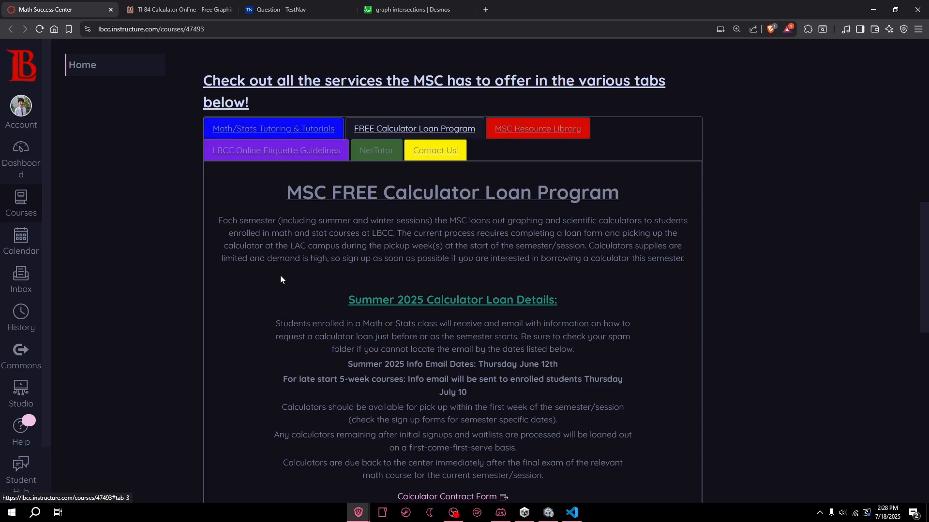
scroll(295, 267, down, 5)
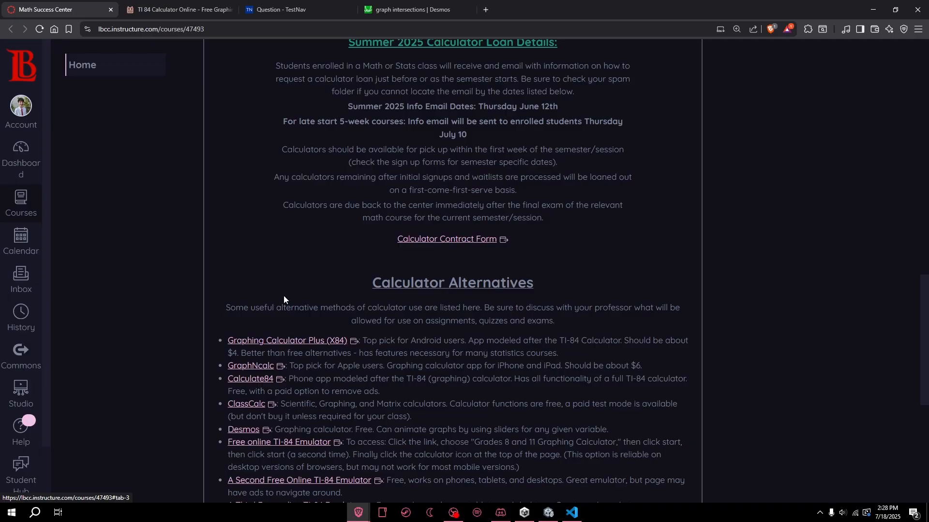
scroll(284, 299, down, 3)
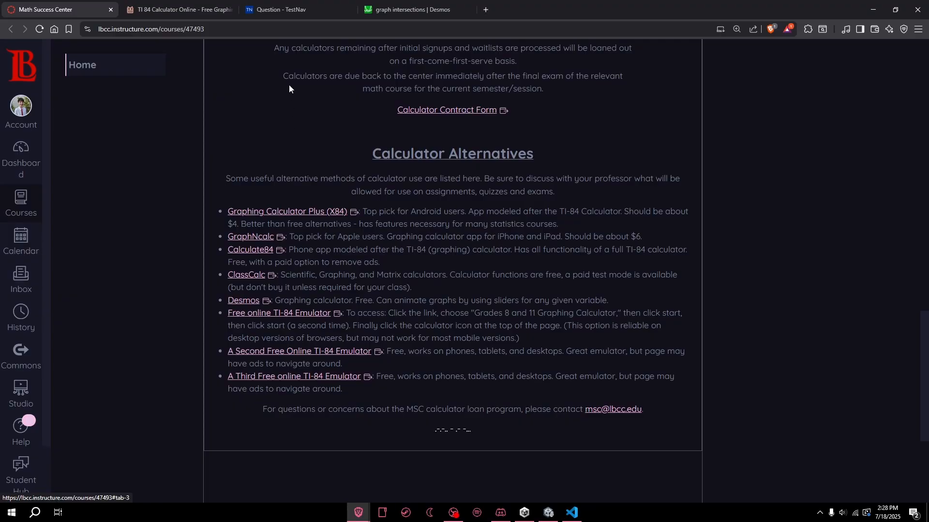
Try to open the Numeric Solver on the TestNav TI-84 emulator, and close that page.
click(284, 6)
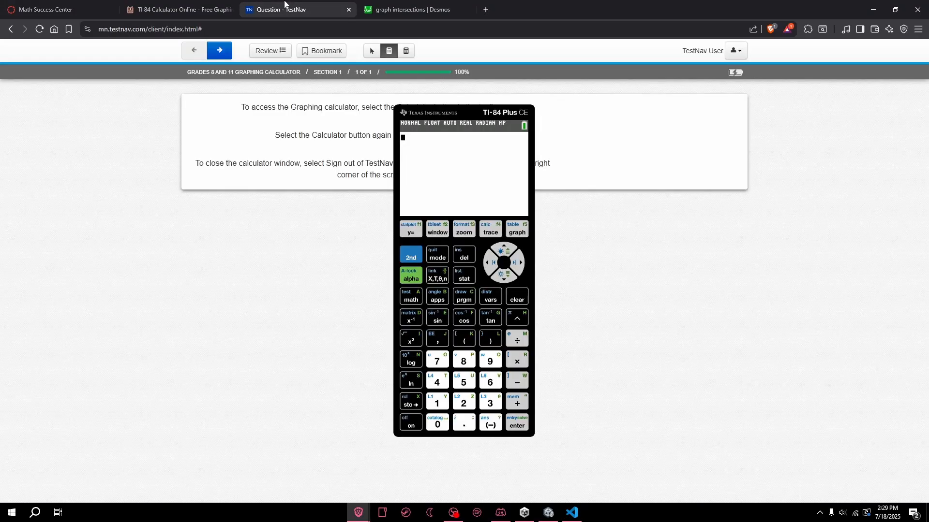
click(410, 295)
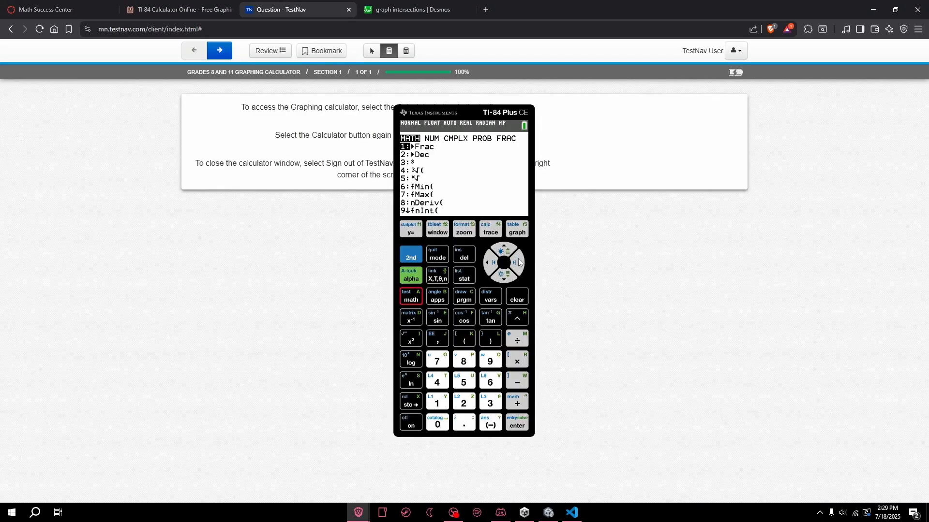
click(507, 252)
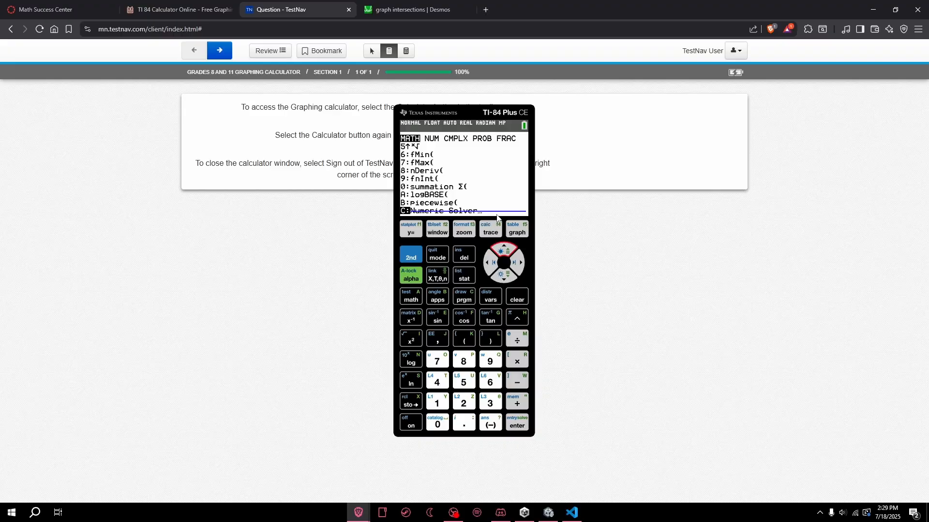
click(513, 424)
middle_click(324, 4)
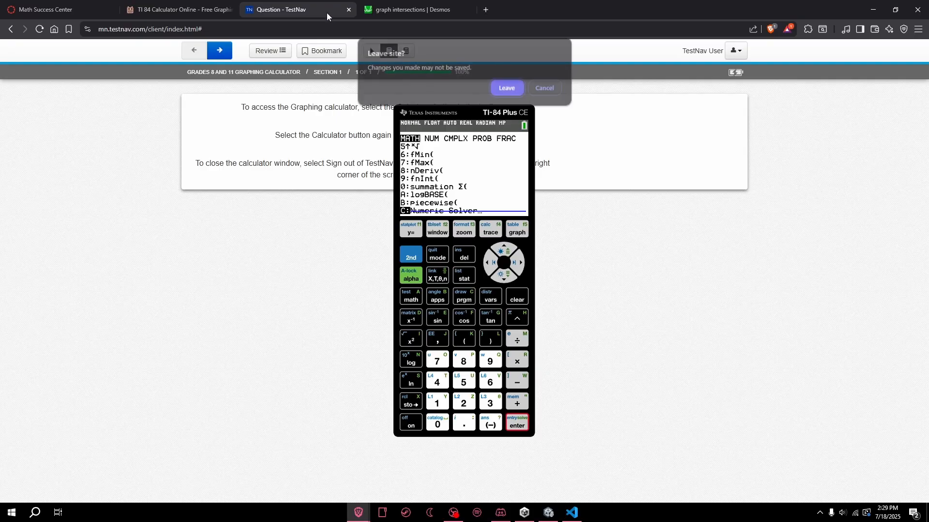
click(506, 88)
Switch to the TI 84 Calculator Online page and quit the equation solver to the calculator's home screen.
click(202, 4)
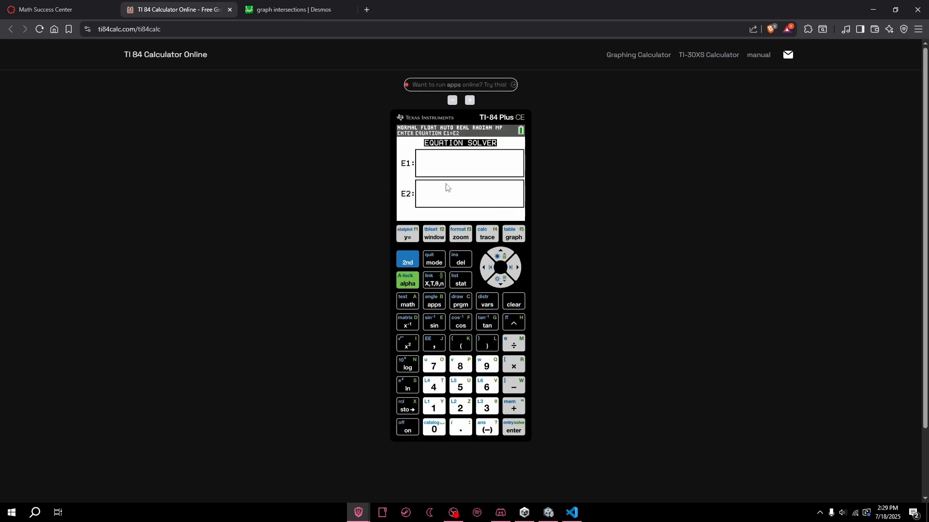
click(413, 262)
click(434, 260)
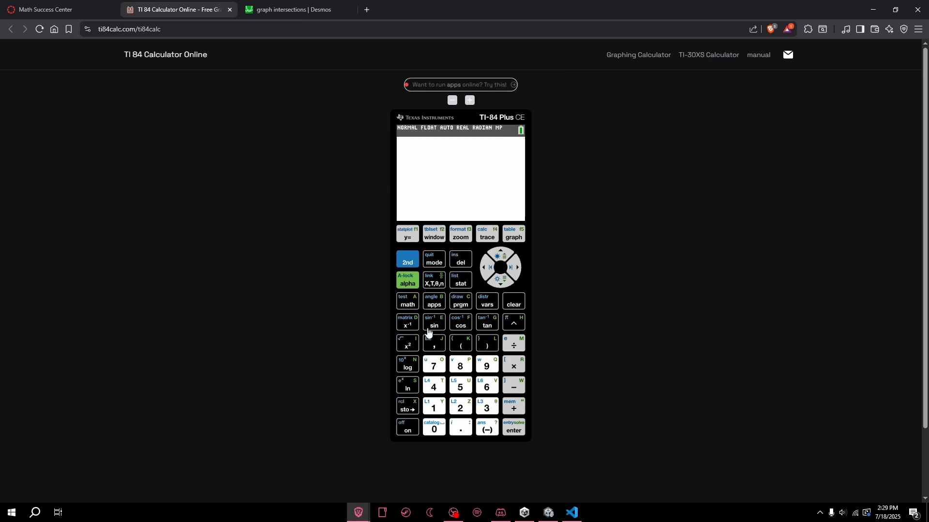
Open the Numeric Solver from the calculator's math functions.
click(413, 306)
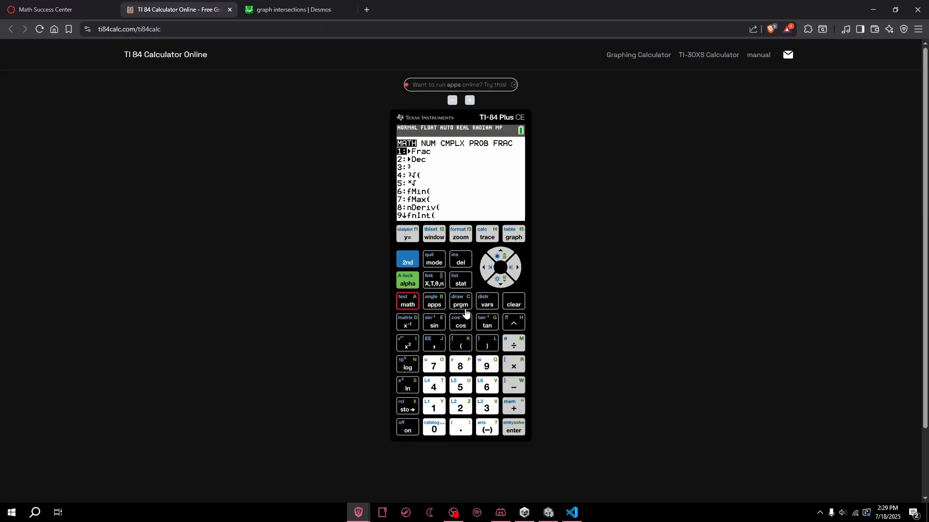
click(500, 283)
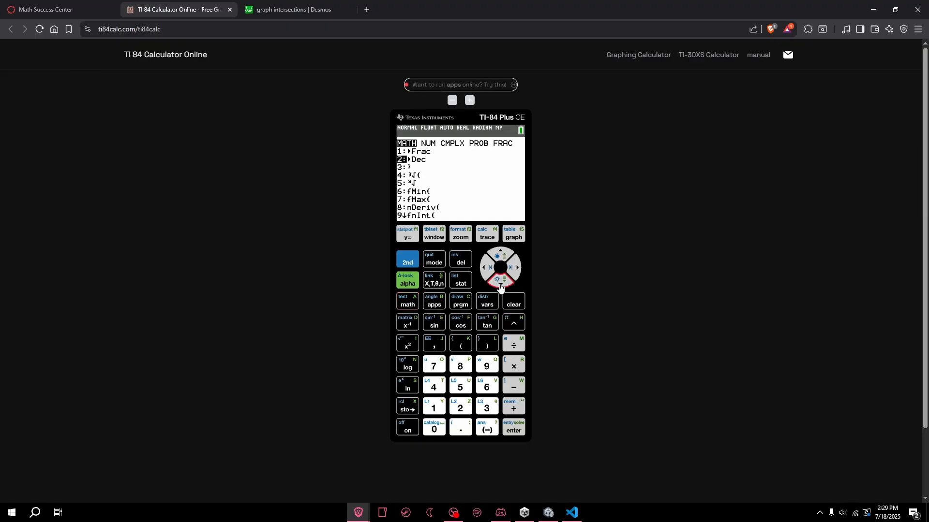
click(500, 283)
click(500, 283)
click(500, 283)
click(500, 283)
click(501, 283)
click(501, 283)
click(501, 283)
click(501, 283)
click(500, 283)
click(500, 283)
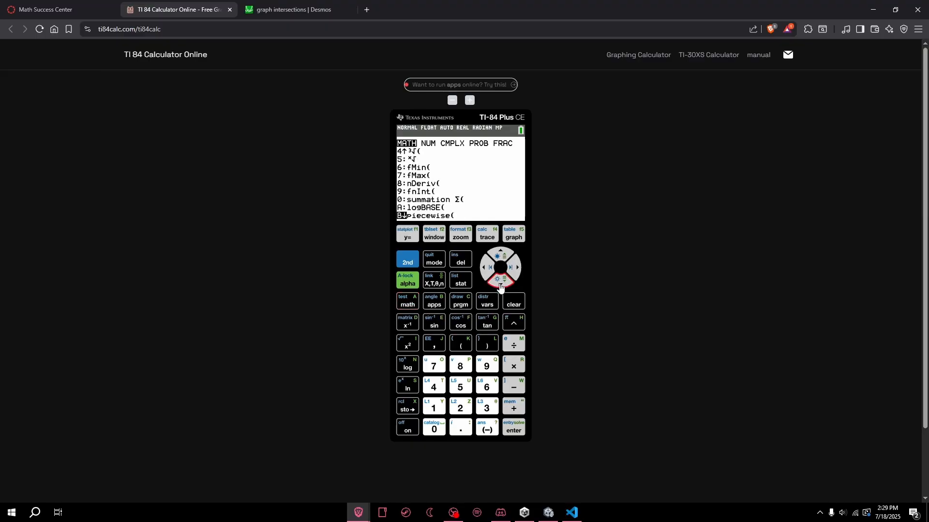
click(500, 283)
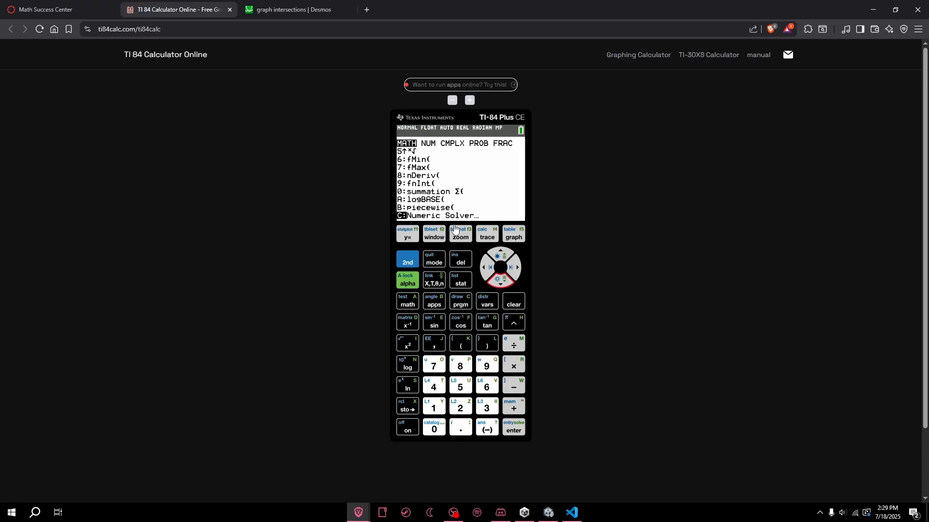
click(513, 428)
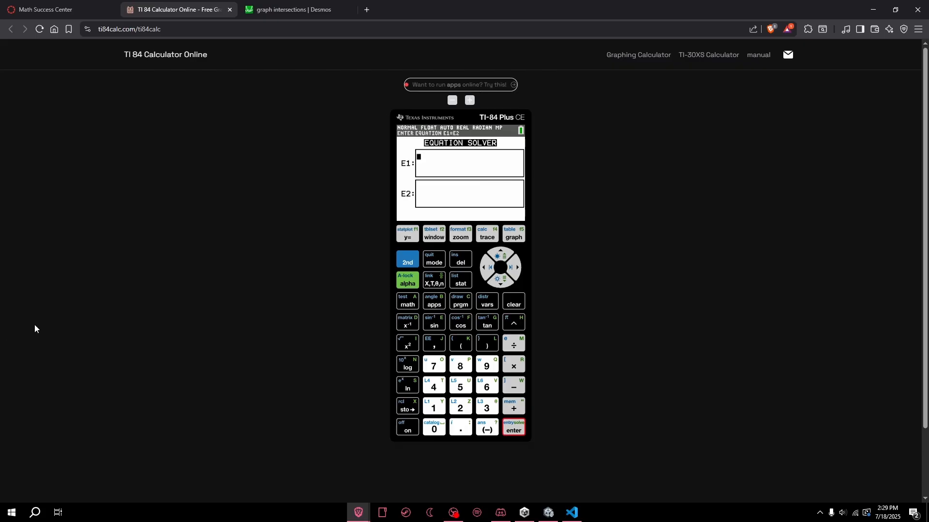
Enter 8X as E1 and 2 as E2 in the equation solver and solve the equation for X.
click(458, 370)
click(438, 289)
click(407, 284)
click(462, 325)
click(461, 259)
click(501, 283)
click(460, 408)
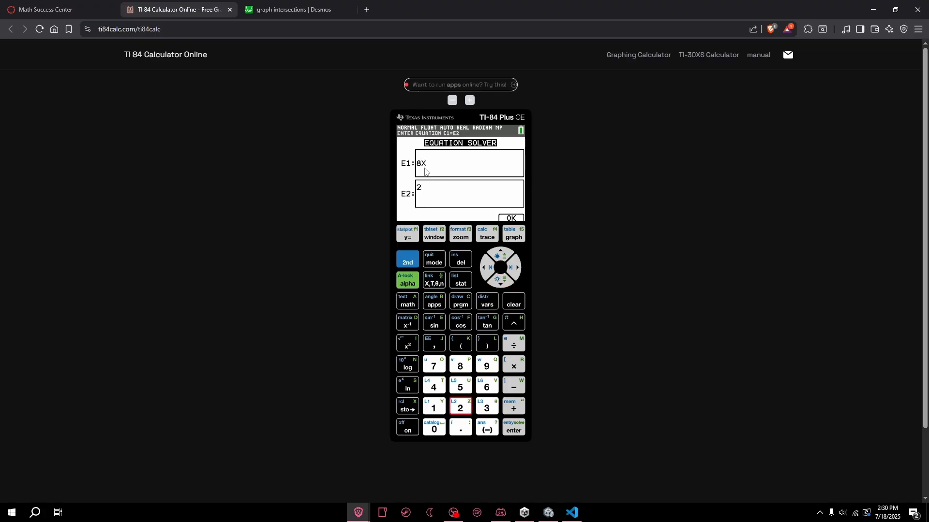
click(517, 235)
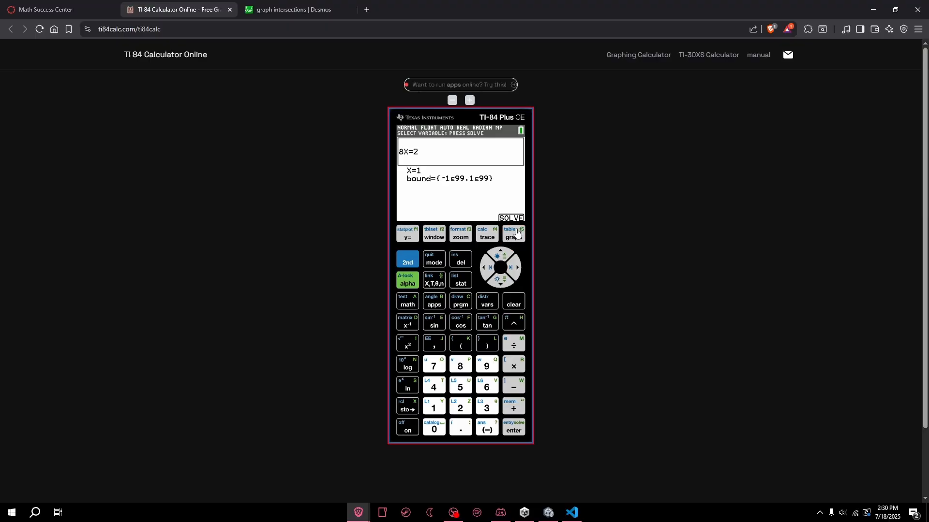
click(516, 238)
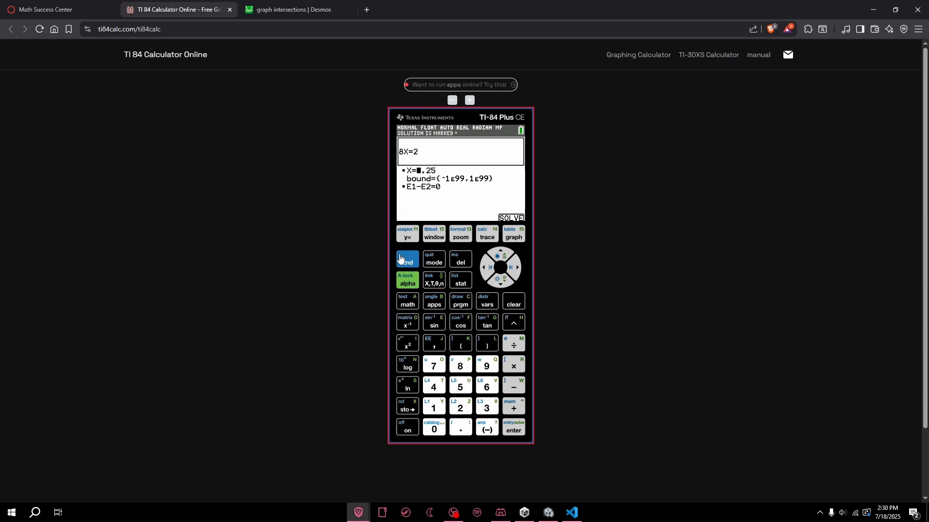
Define Y1 as 8X and Y2 as 2, and graph both functions.
click(405, 239)
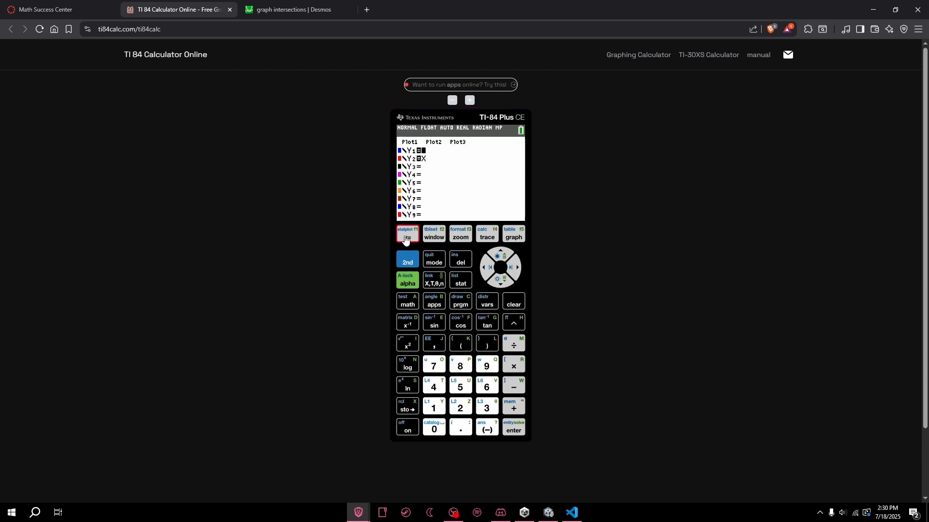
click(459, 366)
click(427, 282)
click(501, 283)
click(460, 408)
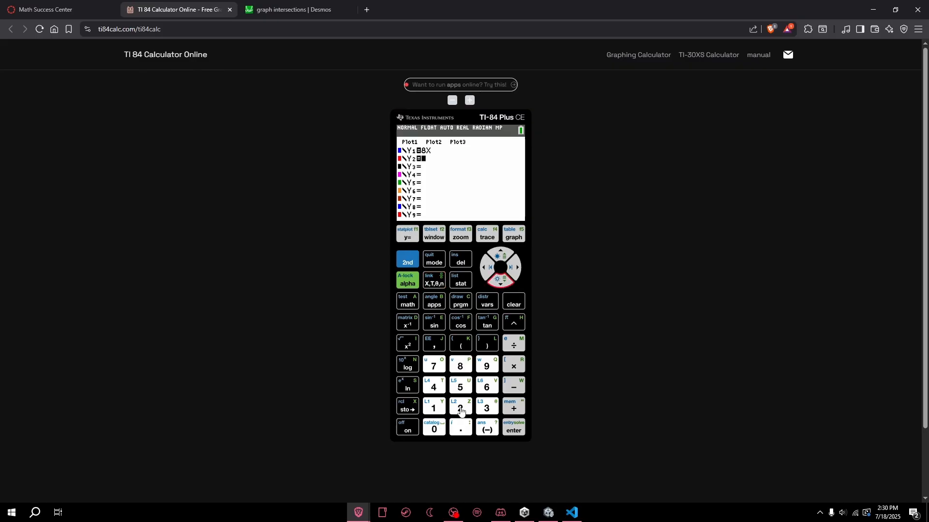
click(515, 236)
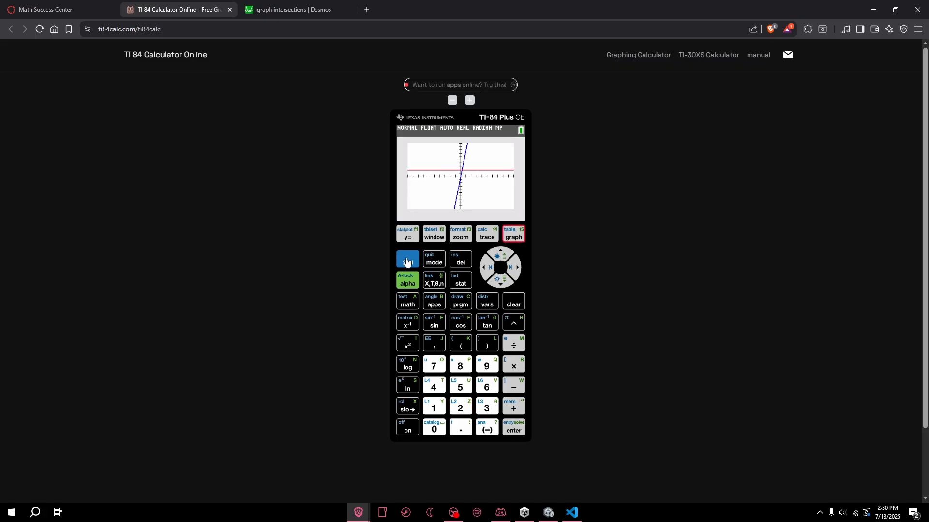
Zoom in on the graph around about X=0.45, Y=1.71, close to where the two lines cross.
click(462, 237)
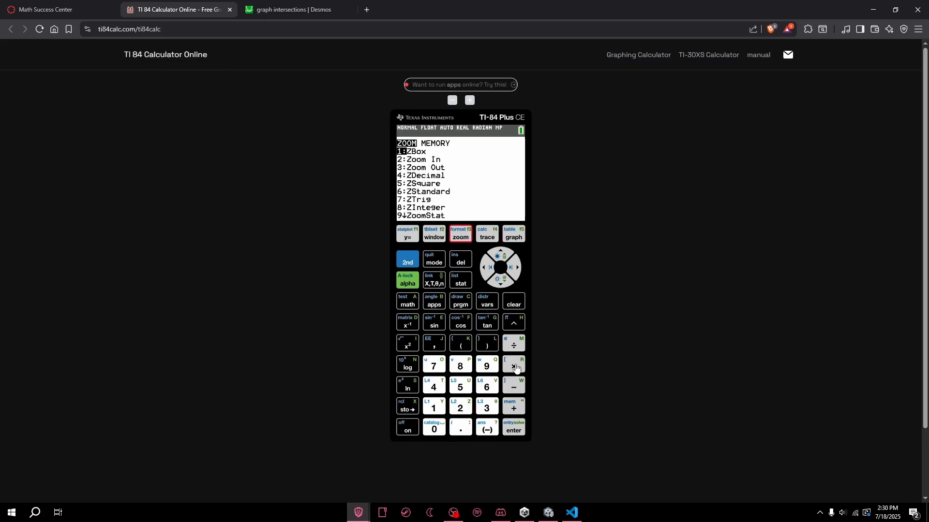
click(498, 285)
click(513, 429)
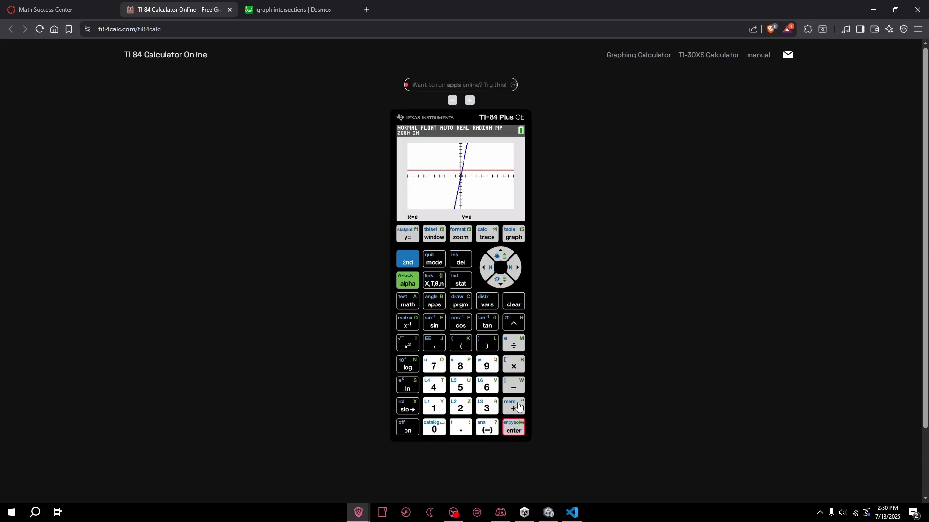
click(503, 257)
click(503, 256)
click(503, 256)
click(502, 256)
click(503, 256)
click(502, 256)
click(502, 257)
click(502, 256)
click(502, 256)
click(514, 267)
click(514, 267)
click(514, 268)
click(514, 267)
click(514, 427)
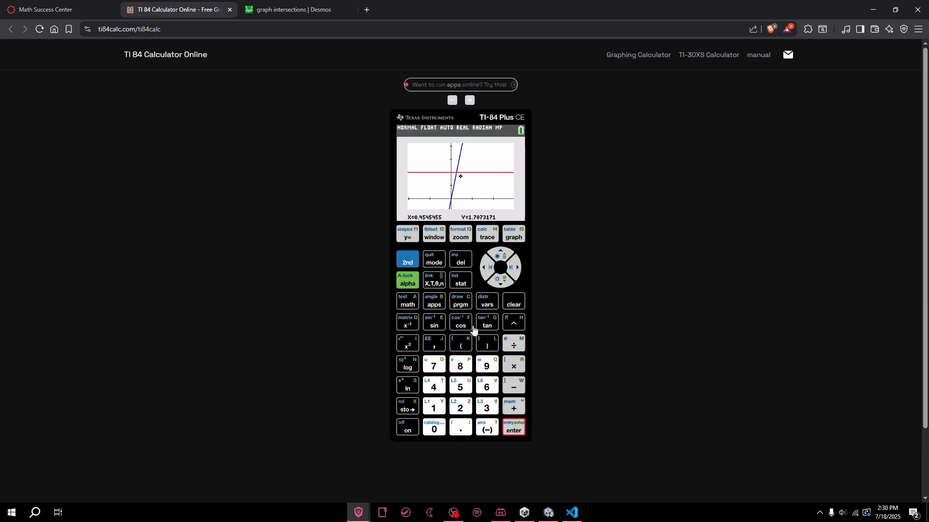
Start the intersect calculation and choose Y1=8X as the first curve, with the cursor at about X=0.11.
click(412, 263)
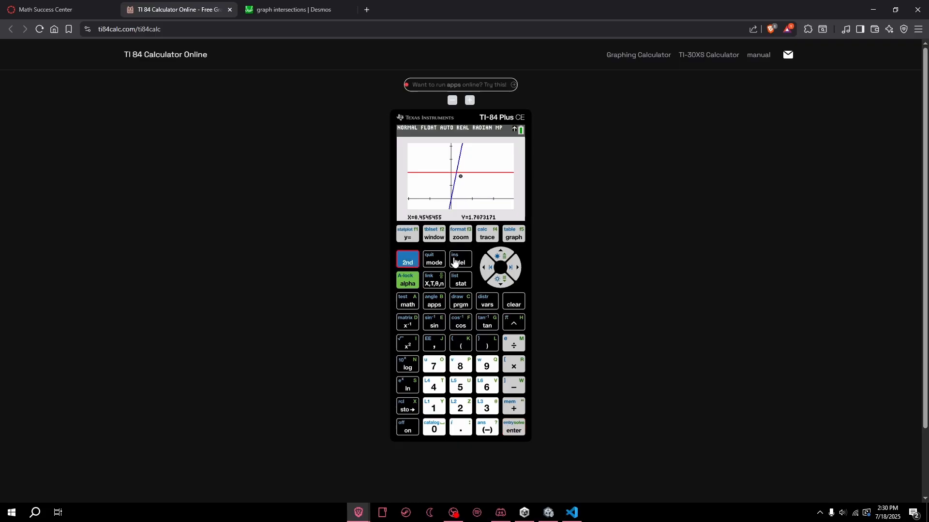
click(483, 237)
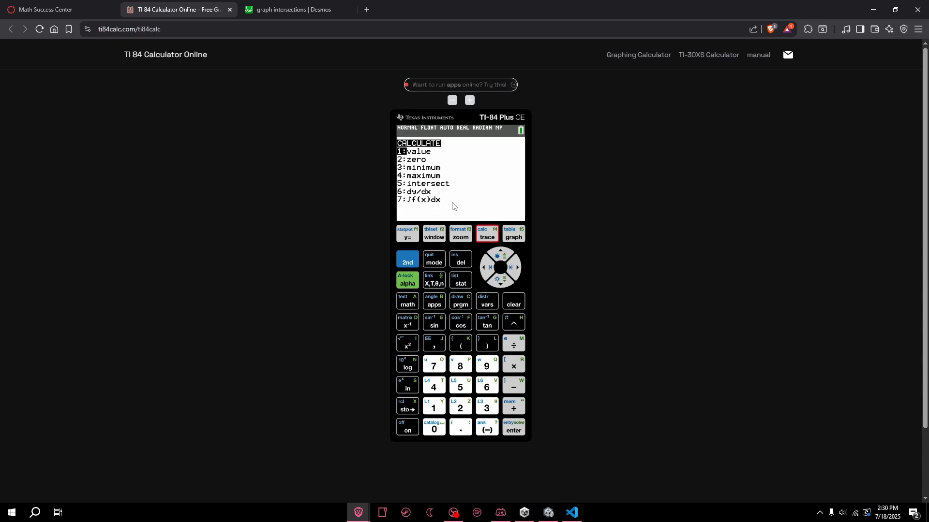
click(501, 281)
click(501, 282)
click(501, 282)
click(501, 282)
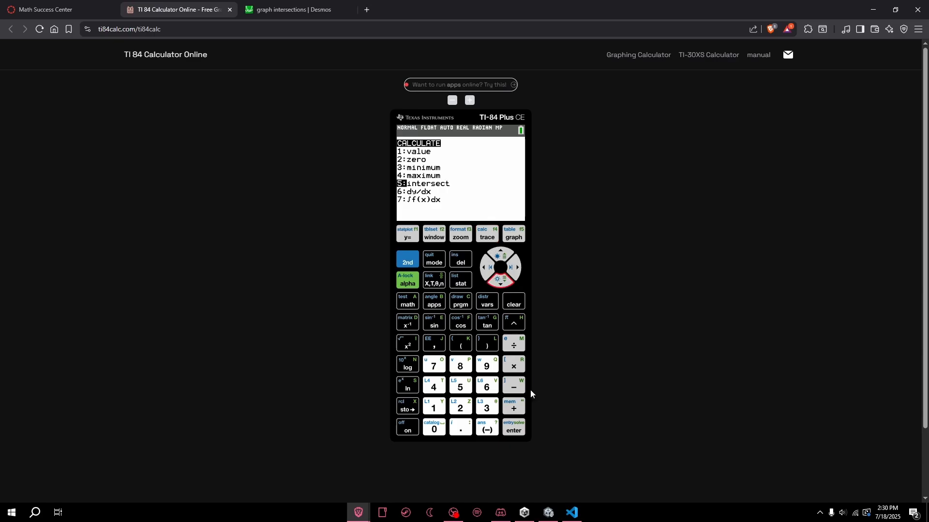
click(516, 427)
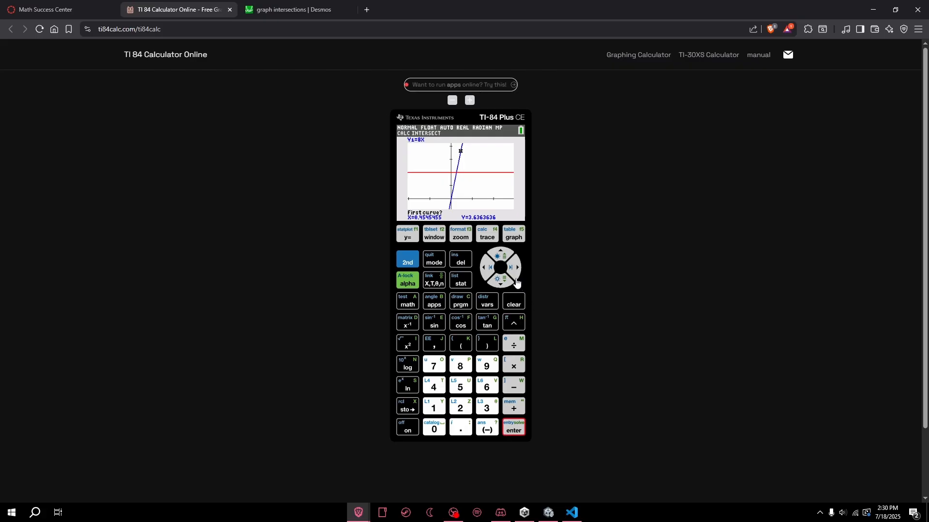
click(488, 275)
click(488, 275)
click(488, 275)
click(488, 274)
click(488, 275)
click(488, 274)
click(488, 275)
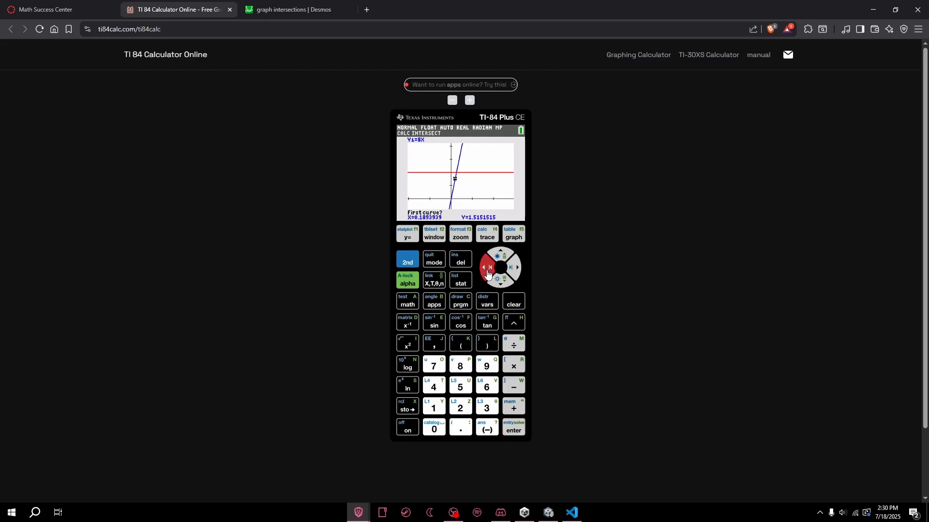
click(487, 274)
click(487, 274)
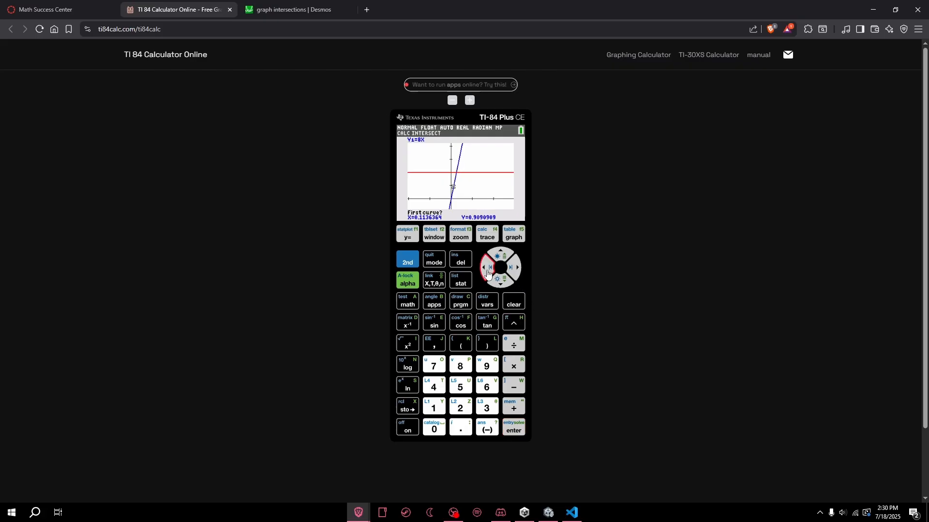
click(517, 432)
Choose Y2=2 as the second curve at about X=0.57, and accept that guess to calculate the intersection.
click(516, 269)
click(516, 269)
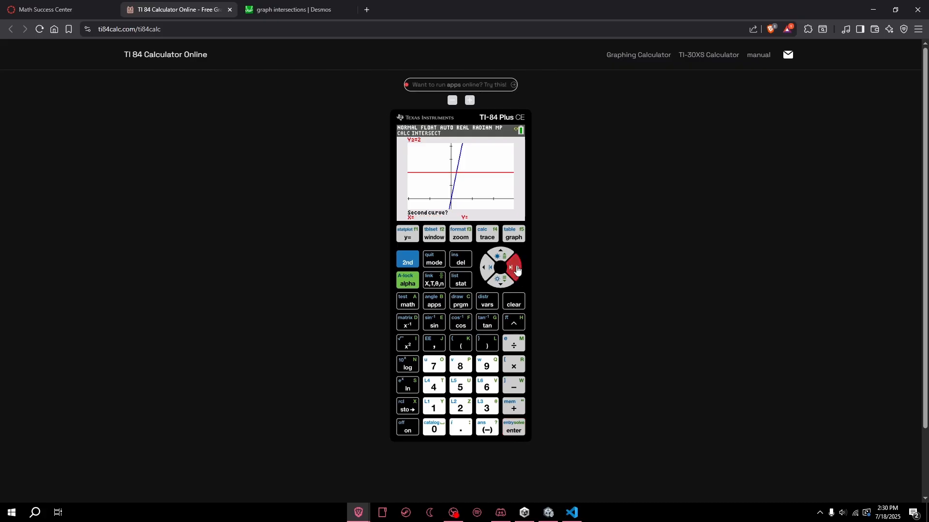
click(516, 269)
click(516, 269)
click(515, 269)
click(515, 269)
click(516, 269)
click(516, 270)
click(516, 270)
click(516, 270)
click(517, 270)
click(516, 270)
click(514, 429)
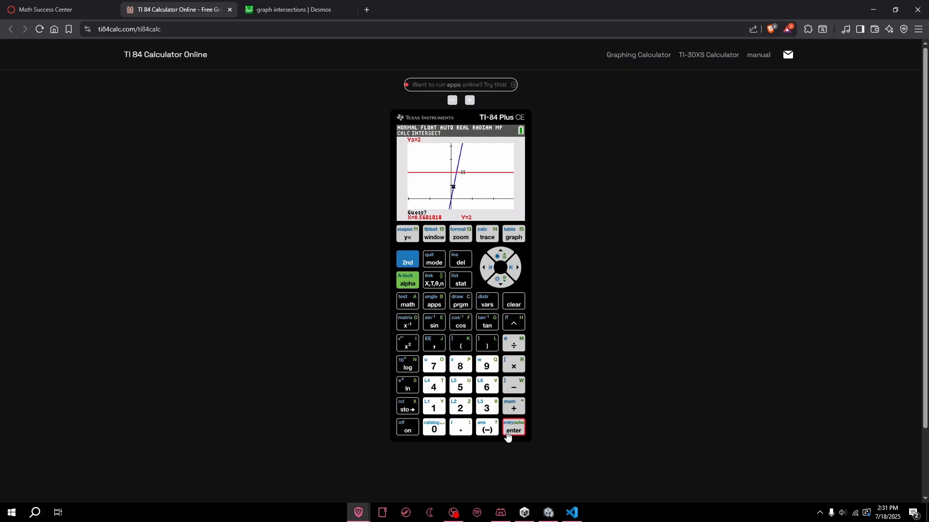
click(508, 433)
click(418, 220)
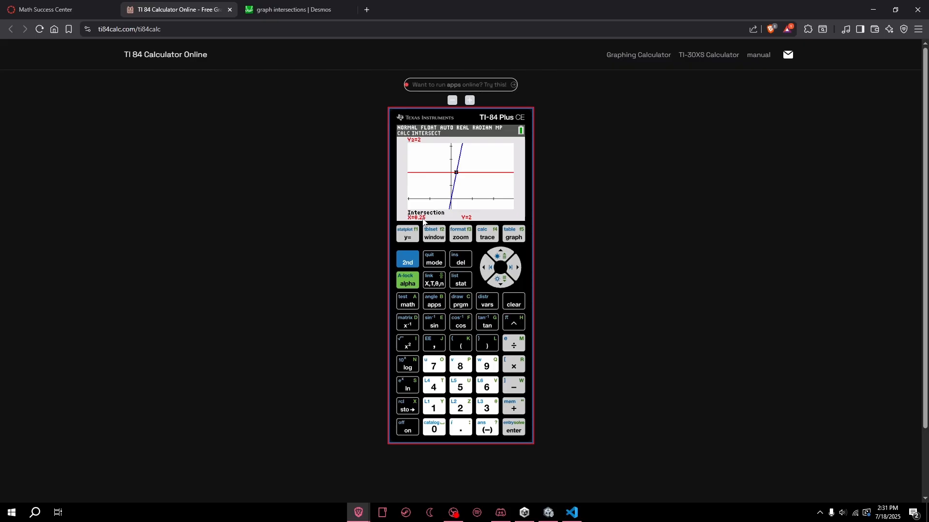
Quit the intersection graph and open the Numeric Solver from the math functions.
click(412, 269)
click(434, 264)
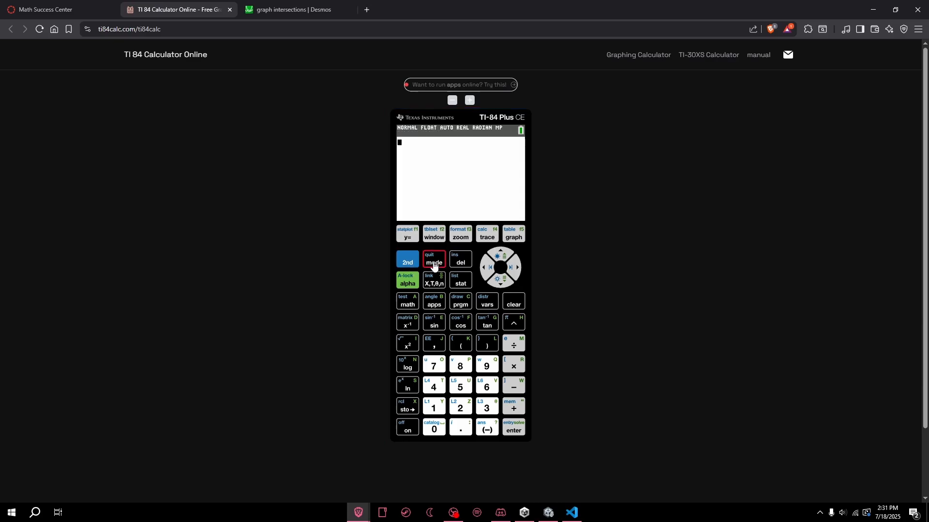
click(416, 305)
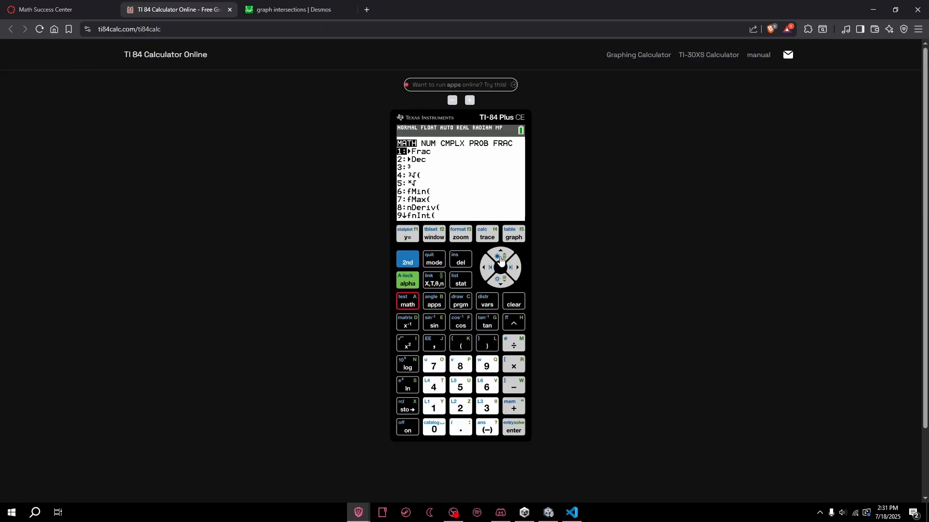
click(500, 259)
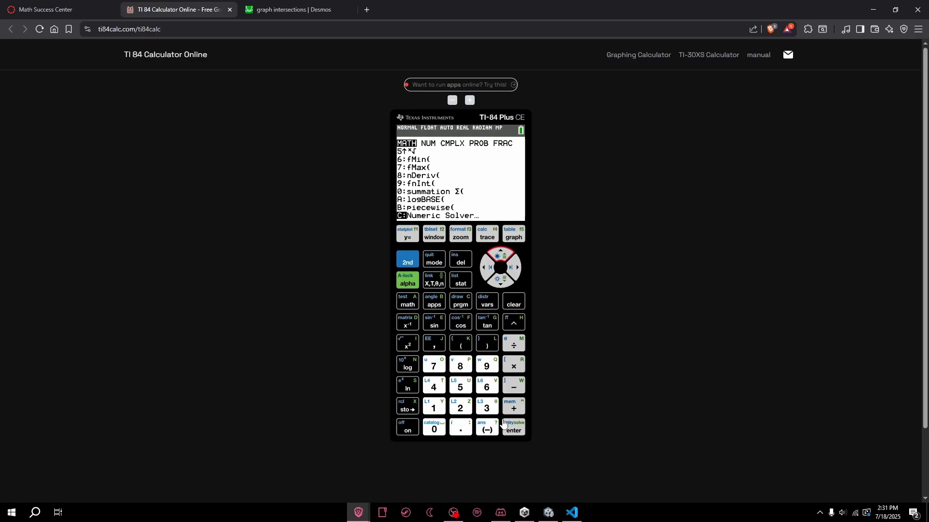
click(506, 425)
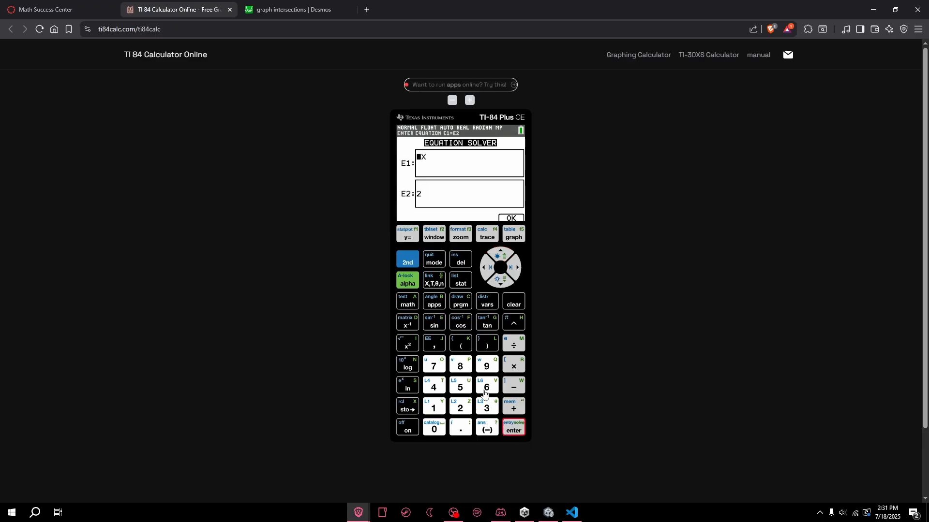
Replace the solver's E1 expression with the function variable Y1.
click(515, 303)
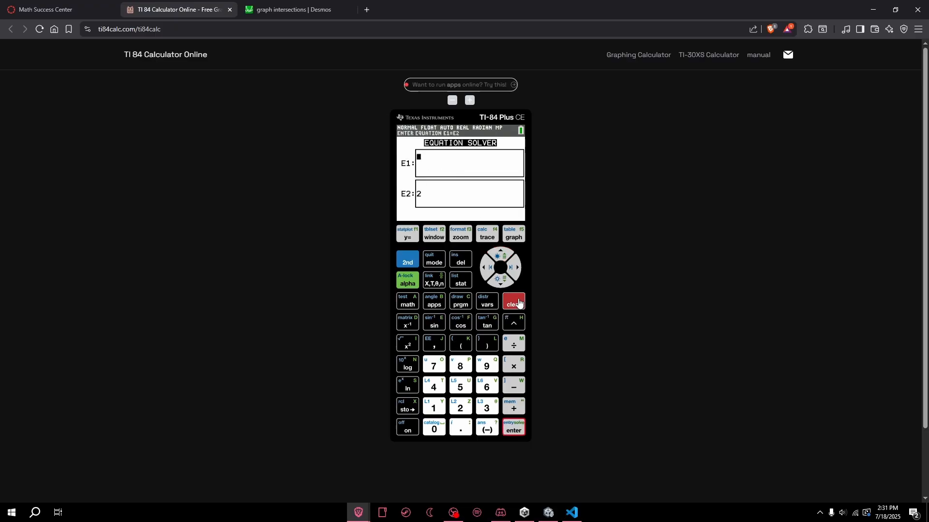
click(485, 306)
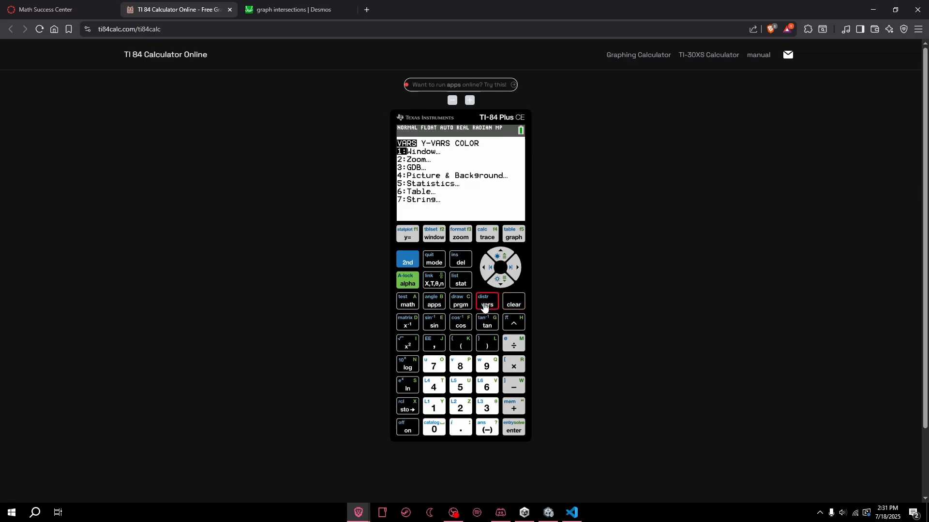
click(515, 269)
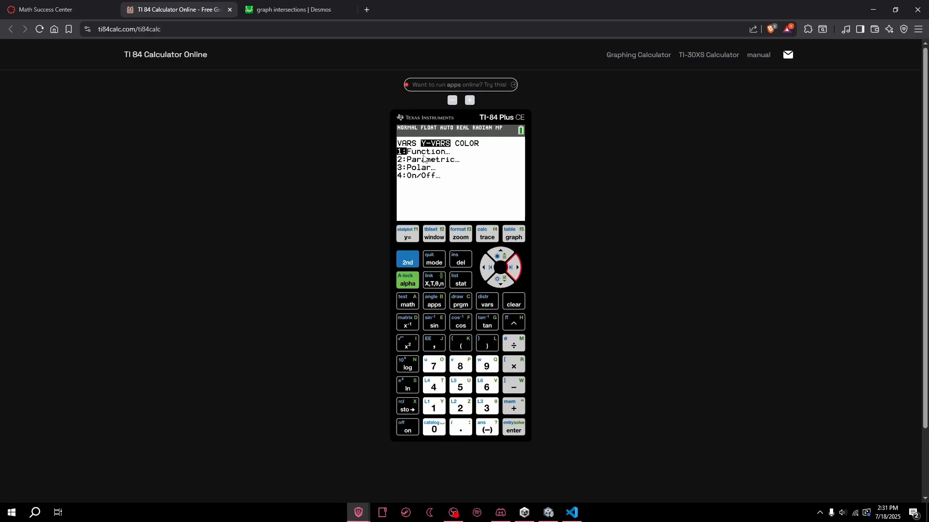
click(513, 430)
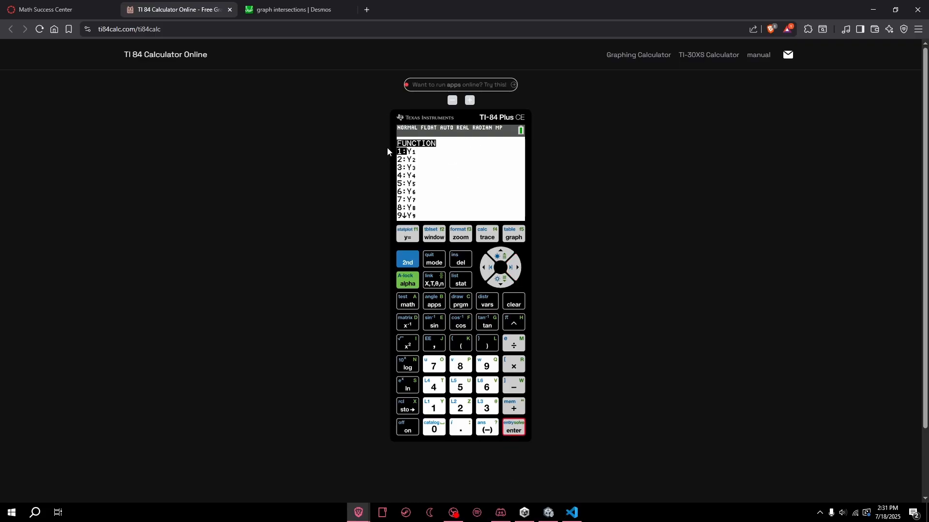
click(512, 432)
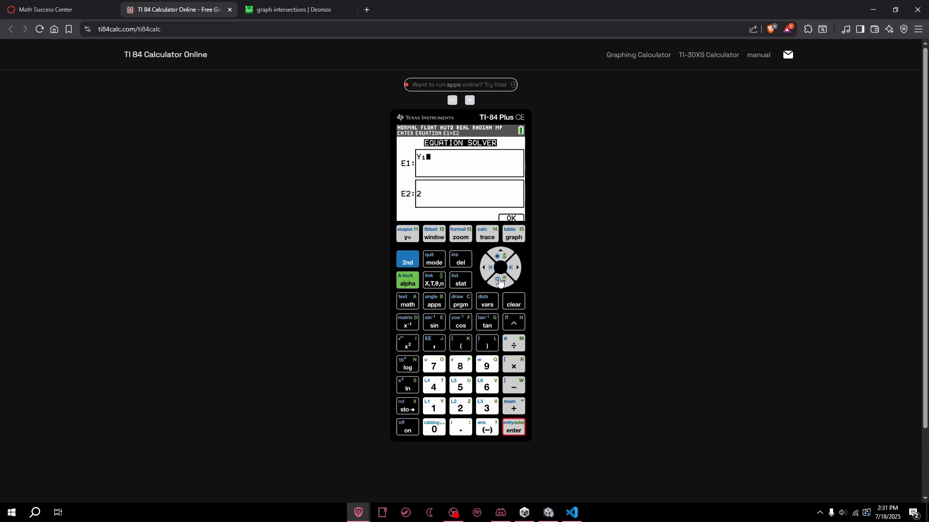
Replace the solver's E2 expression with the function variable Y2.
click(501, 282)
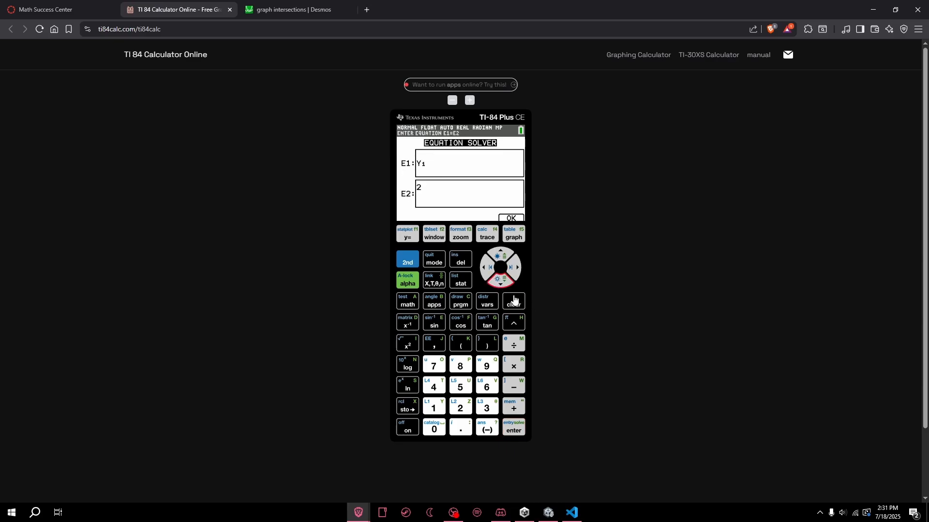
click(514, 301)
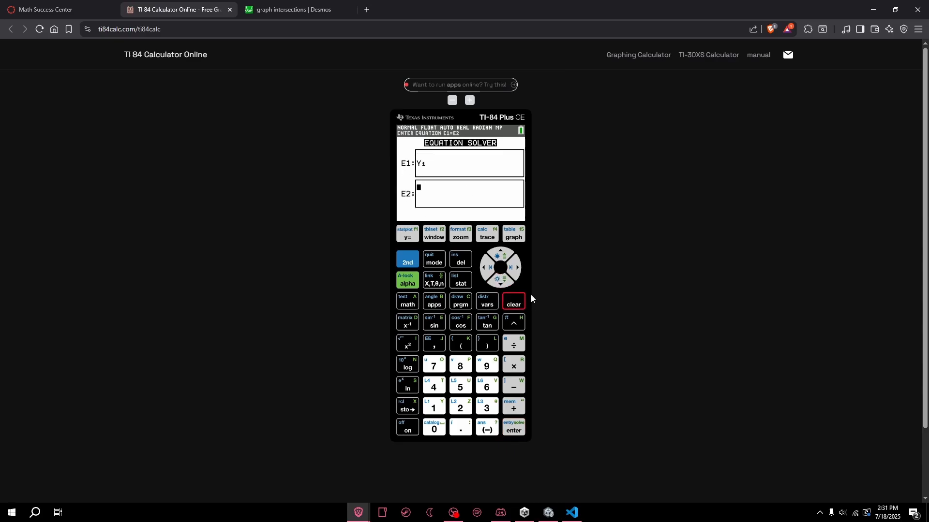
click(493, 303)
click(518, 272)
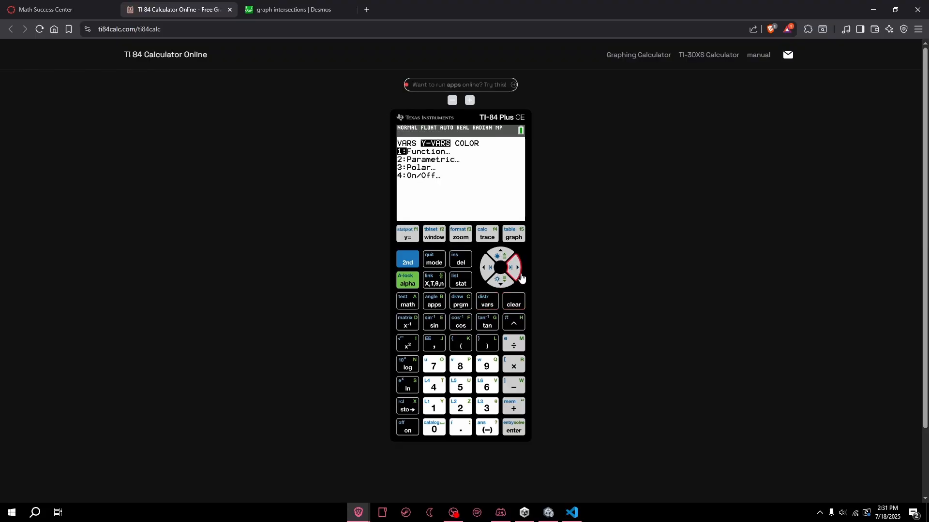
click(507, 432)
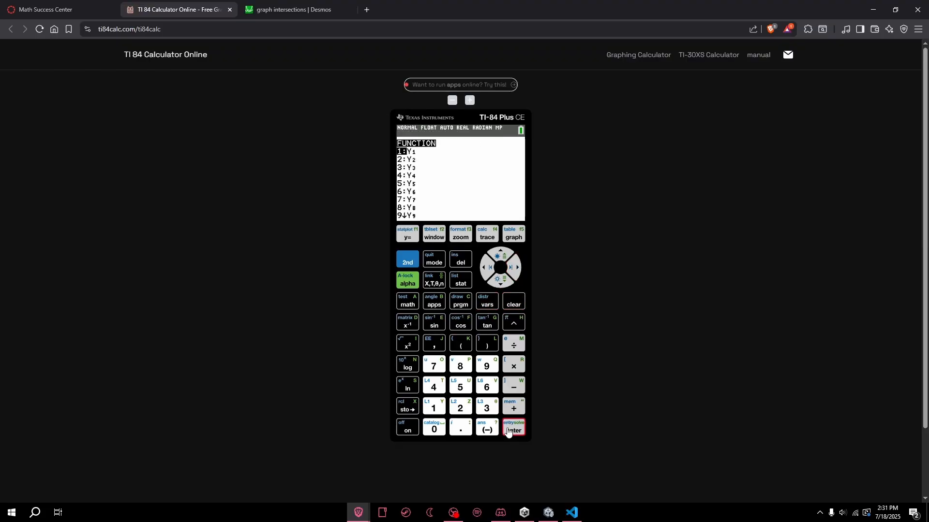
click(502, 283)
click(514, 431)
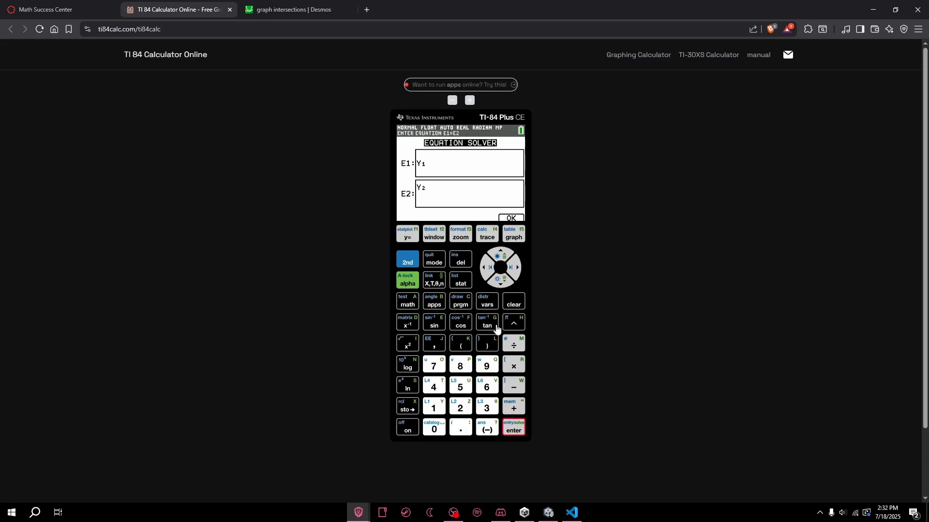
Solve Y1=Y2 for X, and check the definitions of Y1 and Y2 before returning to the home screen.
click(513, 234)
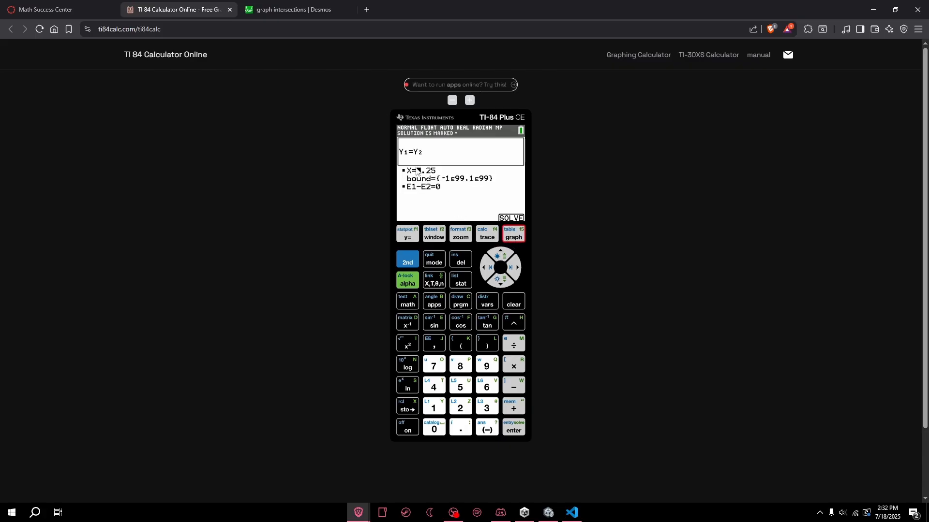
click(408, 235)
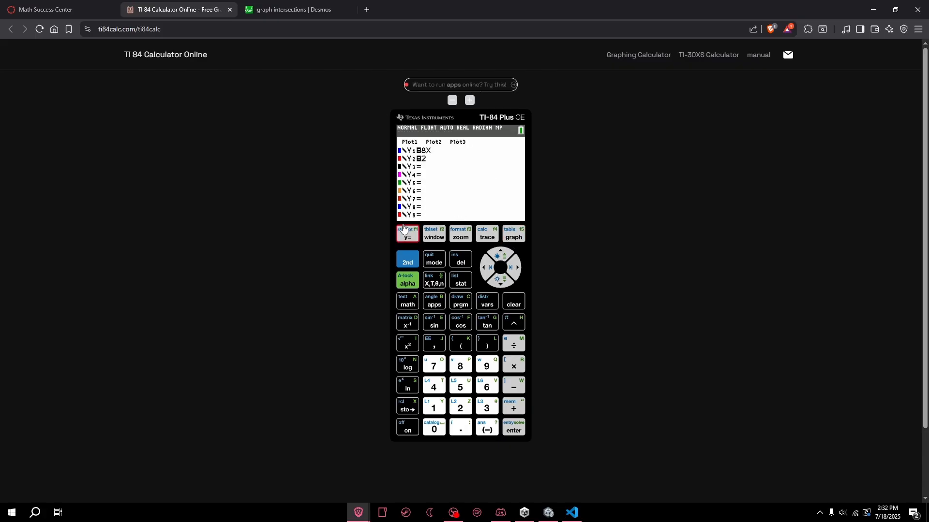
click(408, 263)
click(434, 262)
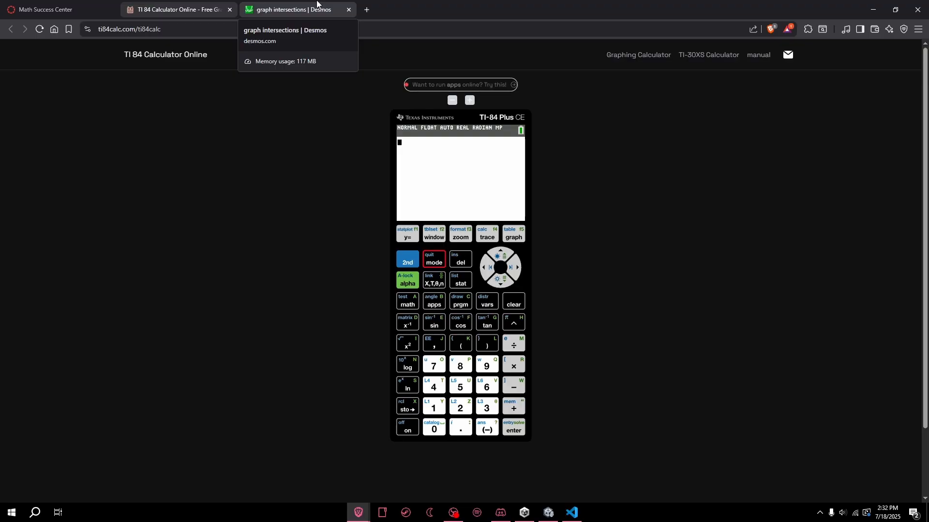
Switch to the Desmos graph intersections file, and show and expand the example 1 folder.
click(317, 3)
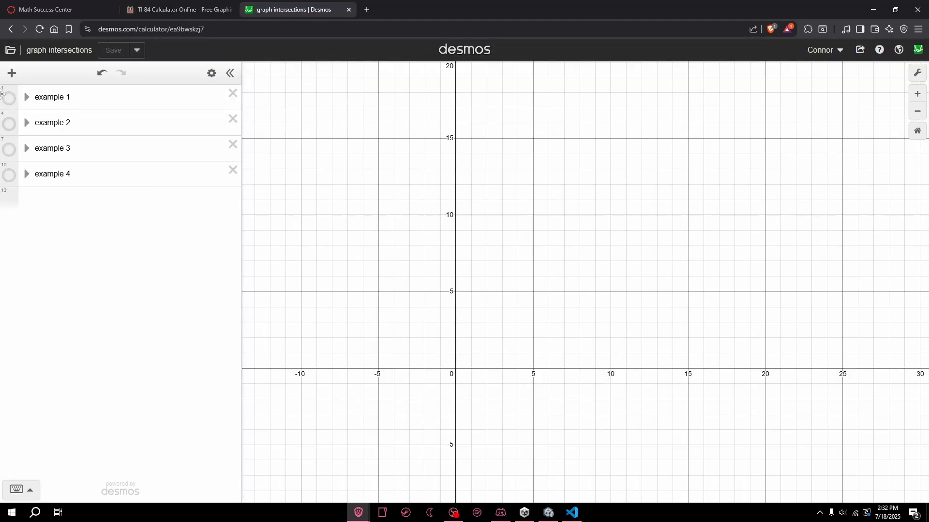
click(9, 97)
scroll(457, 268, down, 3)
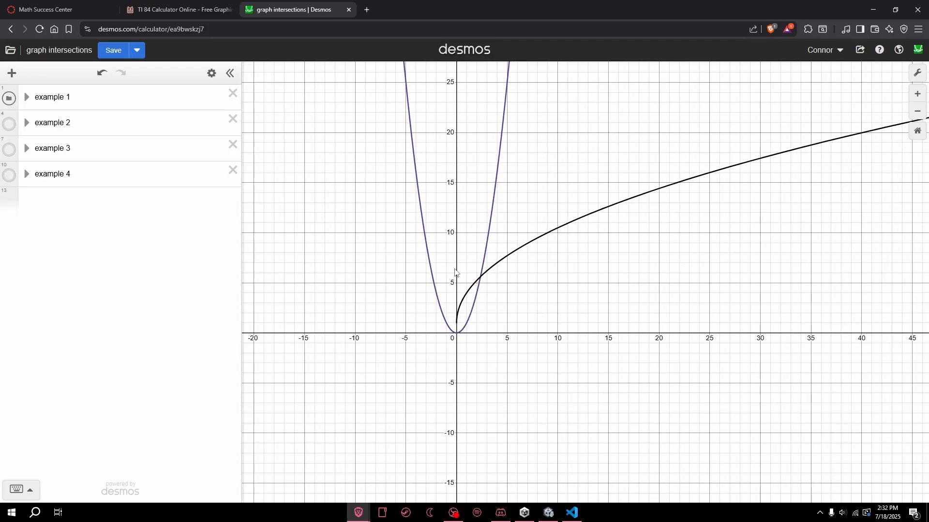
click(26, 97)
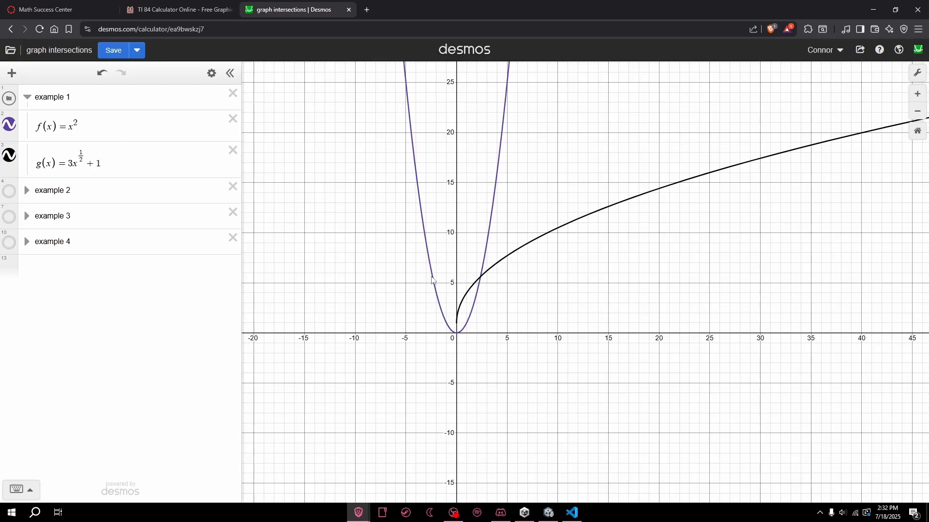
Trace points along the f(x)=x^2 parabola and select g(x)=3x^(1/2)+1 in example 1.
mouse_move(428, 244)
mouse_down()
mouse_move(425, 236)
mouse_move(471, 311)
mouse_up()
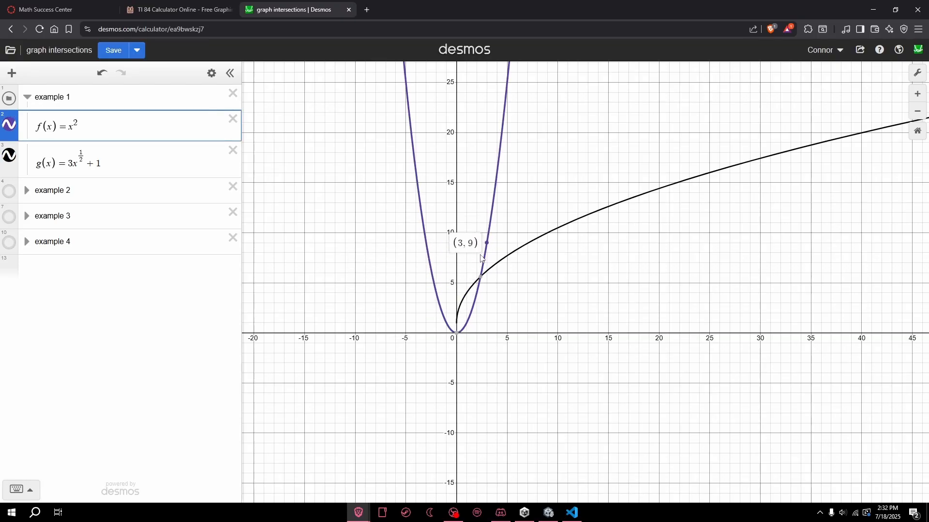
mouse_move(482, 258)
mouse_down()
mouse_move(435, 289)
mouse_move(430, 268)
mouse_up()
click(83, 165)
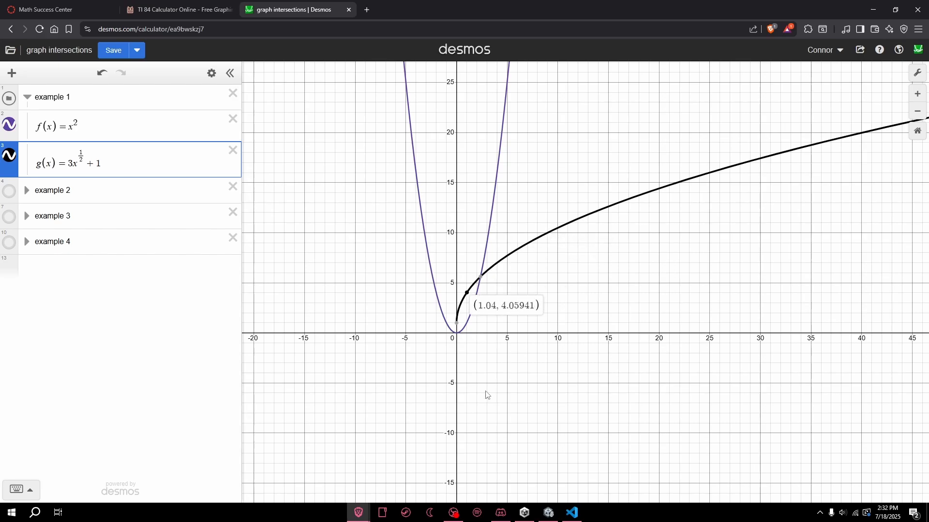
Display the coordinates of the point where the two example 1 curves cross and highlight them.
scroll(464, 328, up, 3)
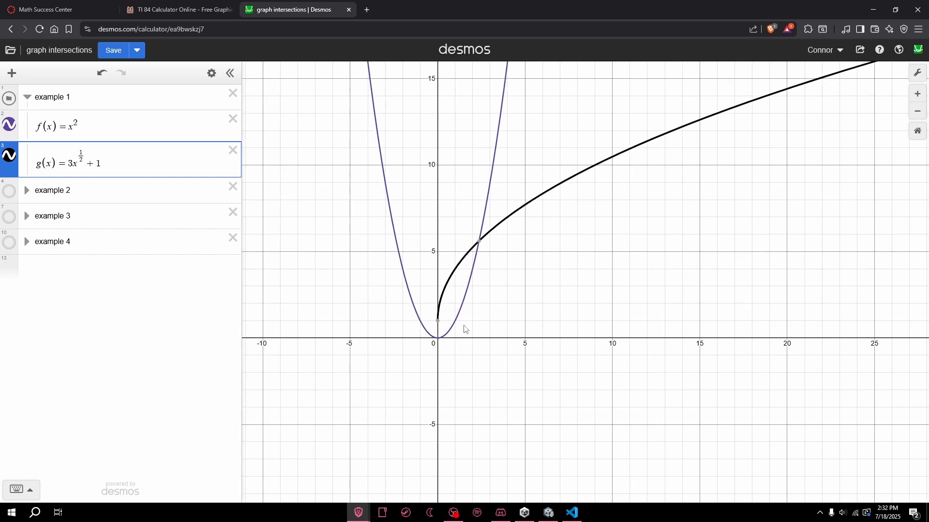
scroll(441, 251, up, 3)
scroll(525, 238, up, 3)
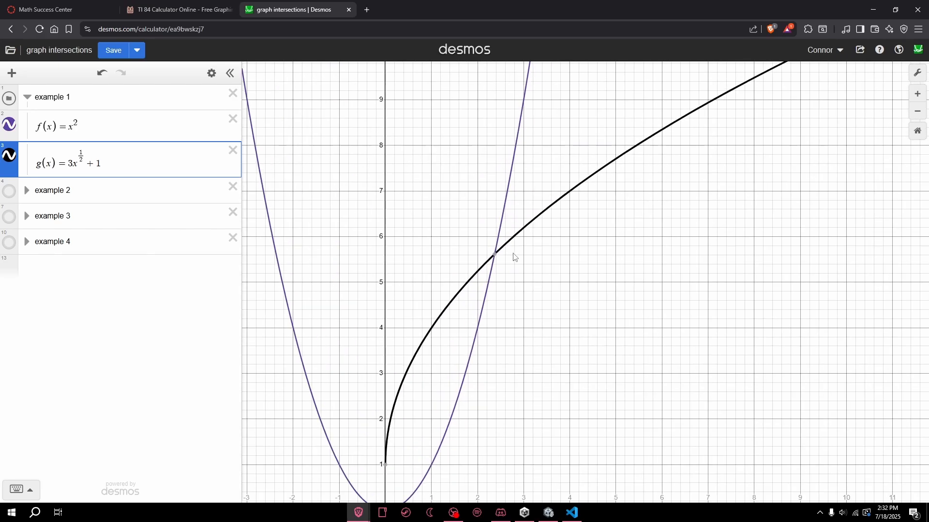
scroll(513, 257, up, 4)
mouse_move(475, 253)
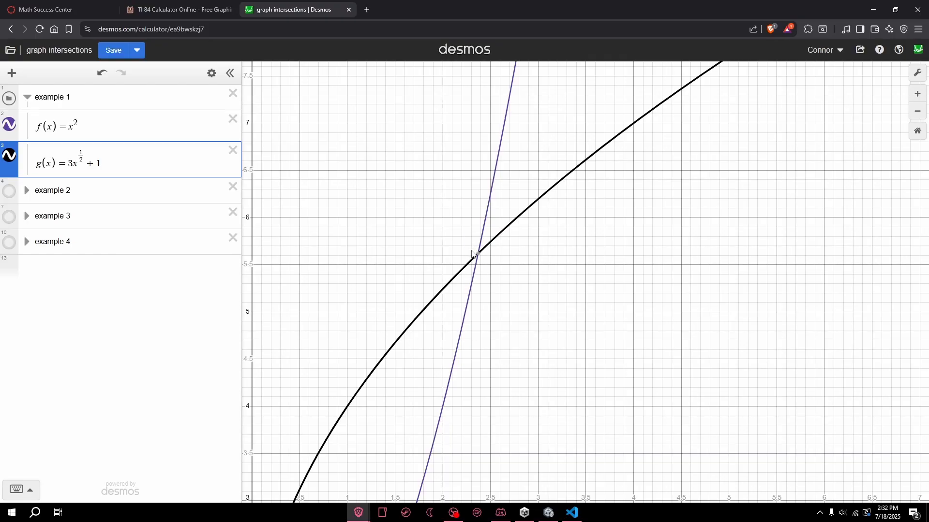
click(474, 257)
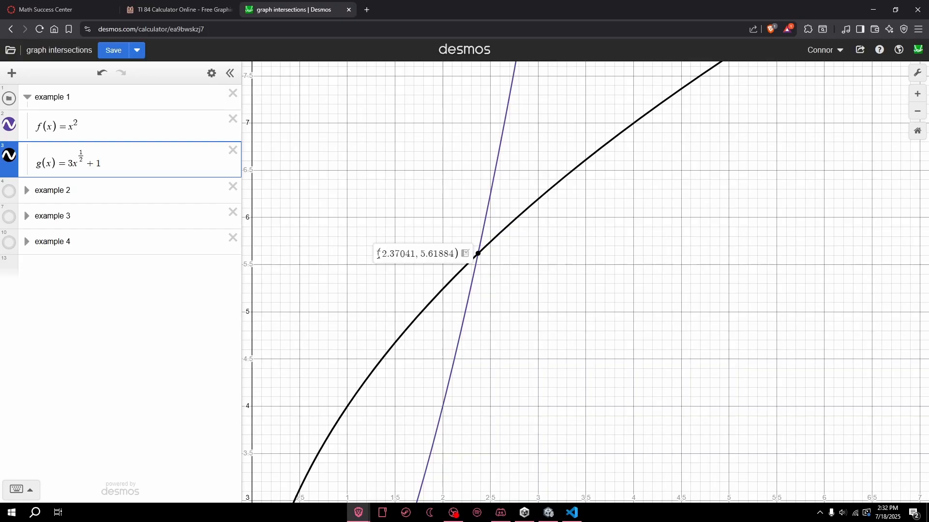
drag(377, 255, 452, 256)
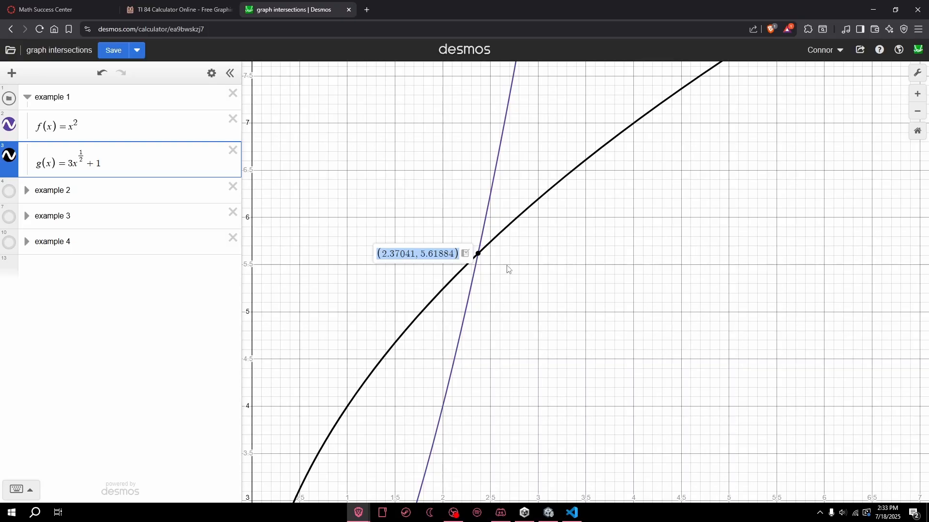
Hide and collapse example 1, and expand and show example 2 with f(x)=-2x and x=2.
click(9, 98)
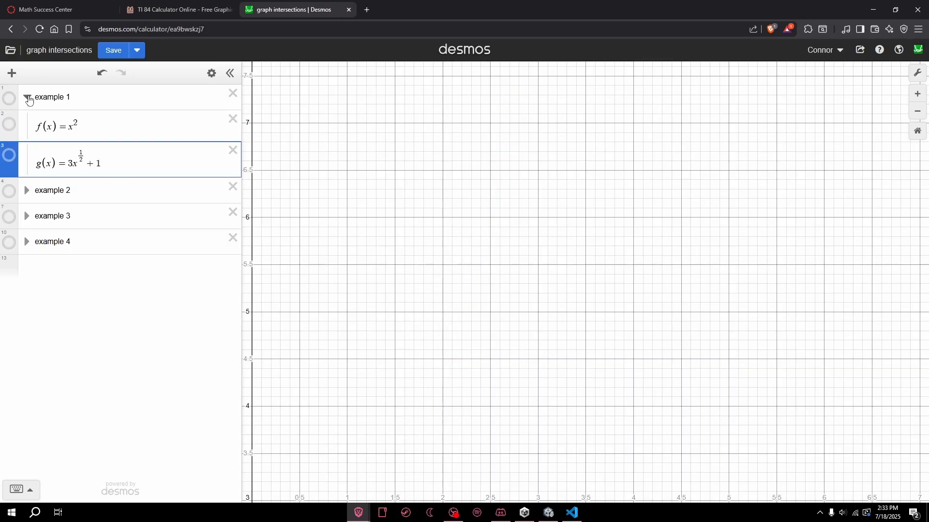
click(26, 96)
click(27, 123)
click(10, 128)
scroll(600, 300, down, 6)
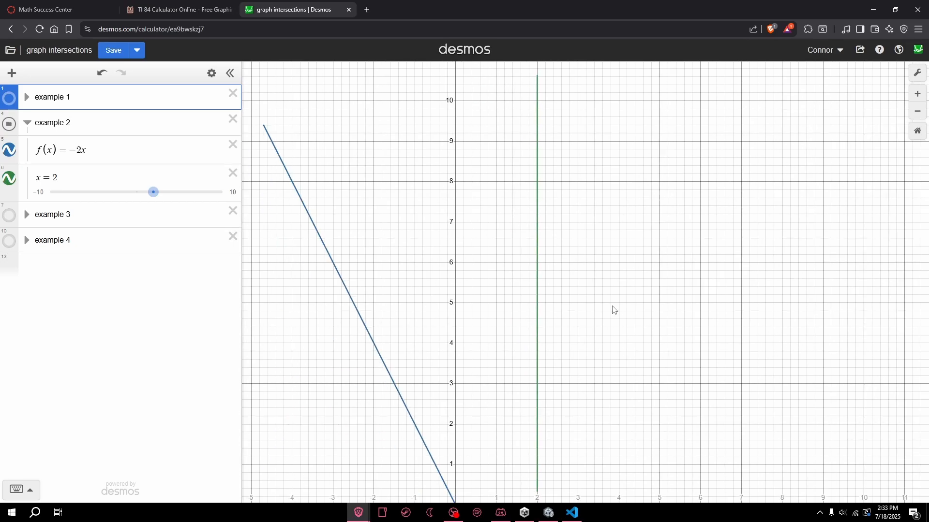
Display the coordinates of the point where f(x)=-2x crosses the vertical line x=2.
drag(616, 311, 601, 165)
drag(456, 198, 481, 249)
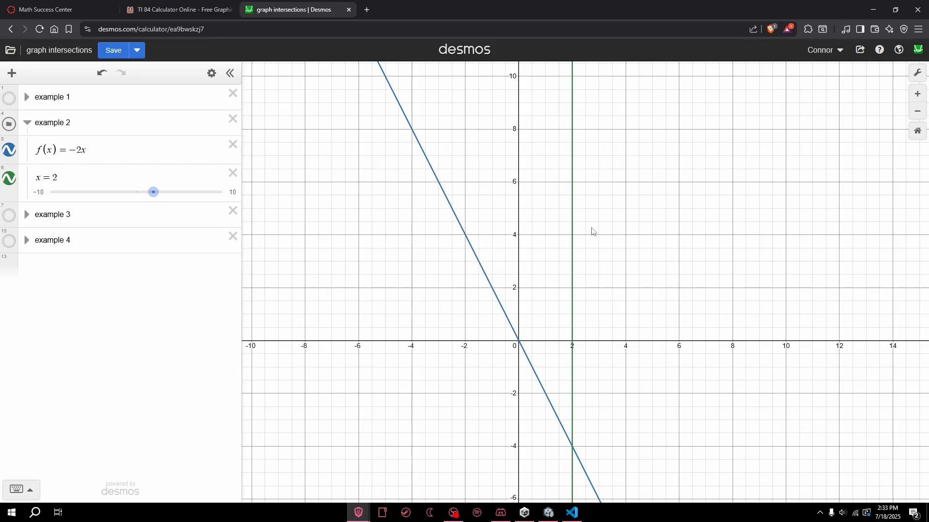
drag(563, 198, 533, 204)
mouse_move(542, 284)
mouse_down()
mouse_move(539, 264)
mouse_move(559, 333)
mouse_move(545, 286)
mouse_move(552, 309)
mouse_move(567, 312)
mouse_up()
scroll(569, 449, up, 3)
drag(570, 450, 545, 306)
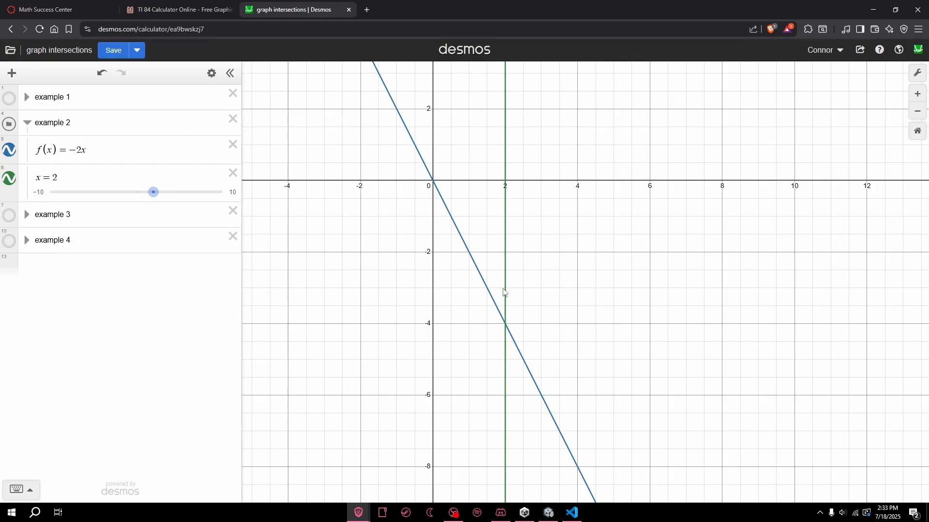
scroll(503, 292, up, 5)
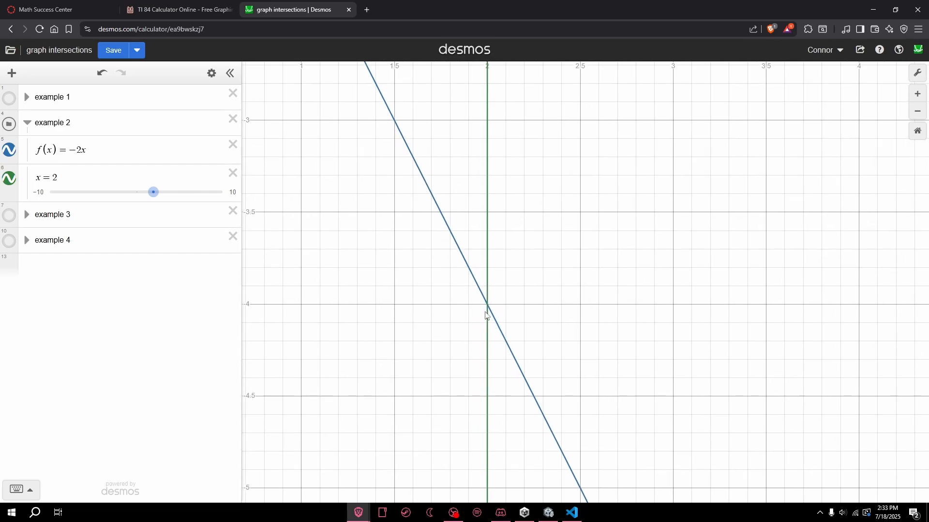
click(486, 305)
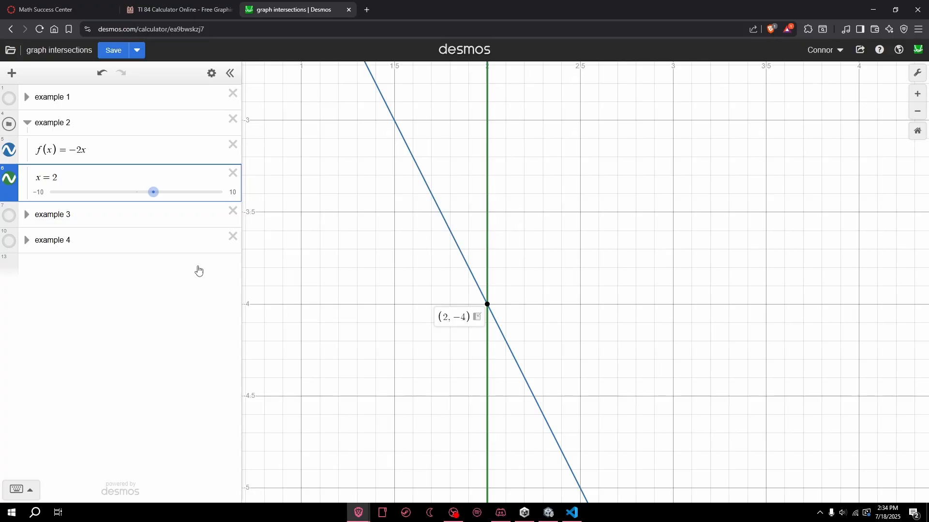
Hide and collapse example 2, and expand and show the example 3 folder.
click(9, 124)
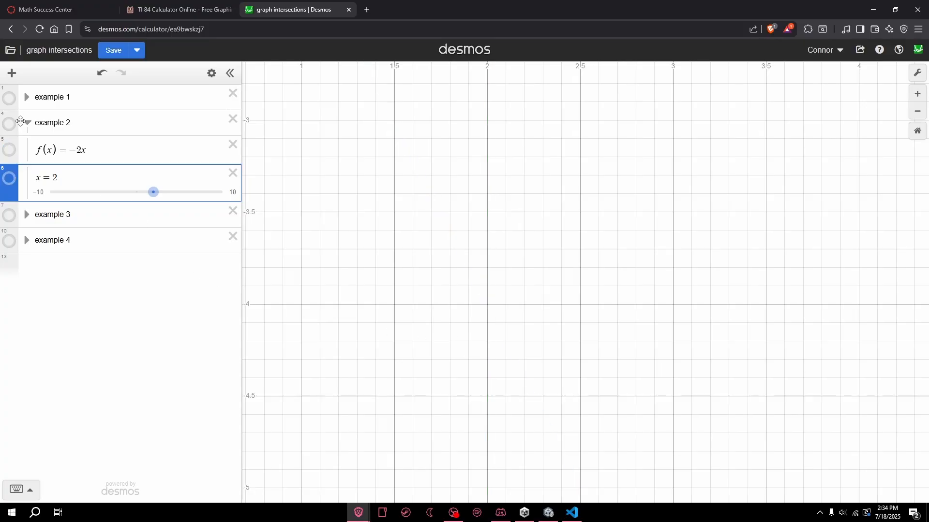
click(27, 123)
click(26, 148)
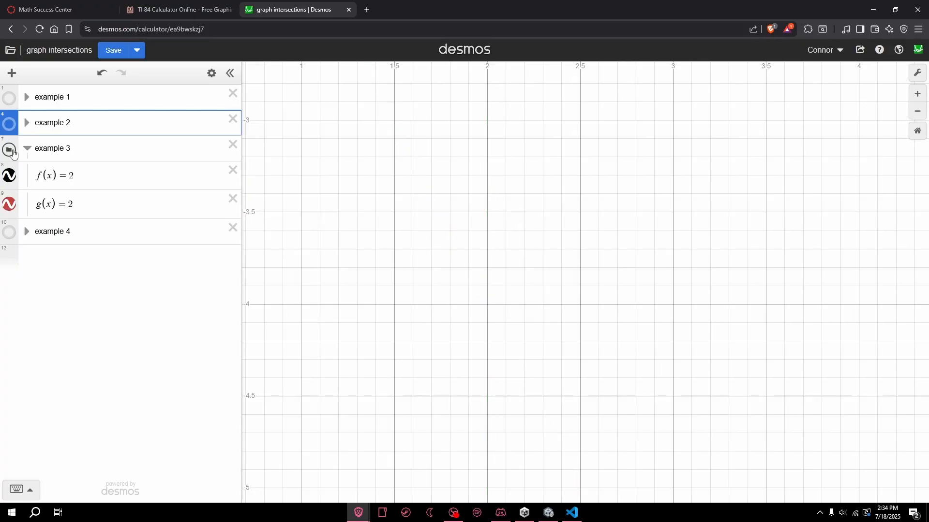
Bring the example 3 graph into view and highlight f(x)=2 and g(x)=2 in turn to compare the lines.
scroll(482, 342, down, 2)
scroll(483, 346, down, 5)
drag(510, 266, 608, 318)
click(534, 240)
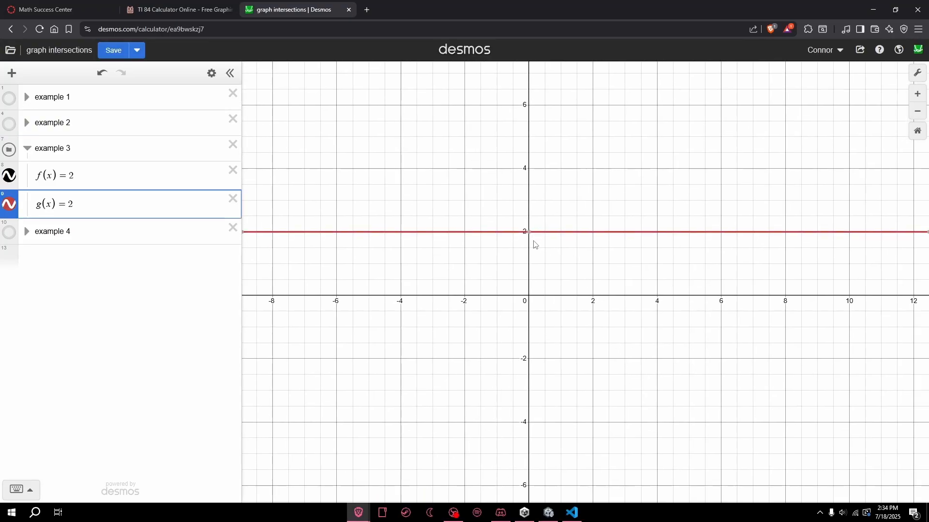
click(77, 178)
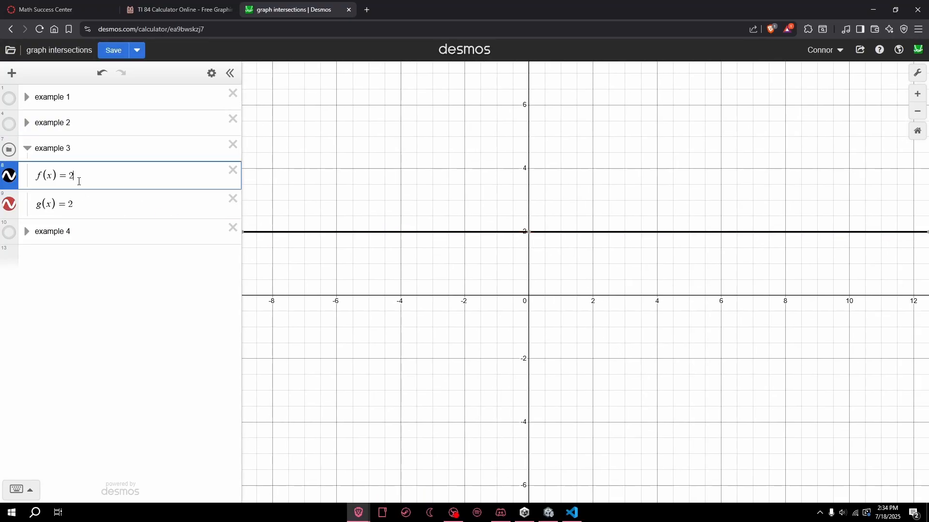
click(75, 202)
click(83, 179)
Examine the lines f(x)=2 and g(x)=2 at very close and very wide scales to check whether they separate anywhere.
scroll(532, 232, up, 5)
scroll(548, 227, up, 20)
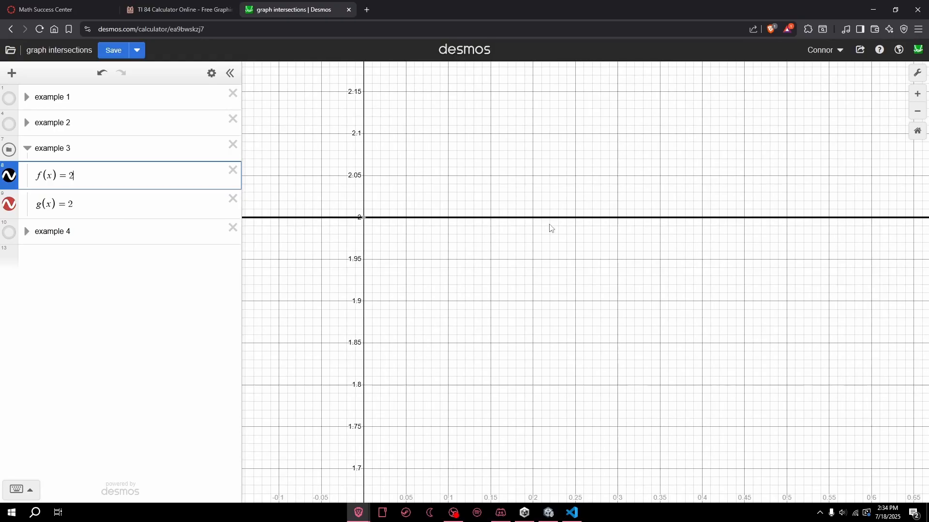
scroll(533, 177, up, 13)
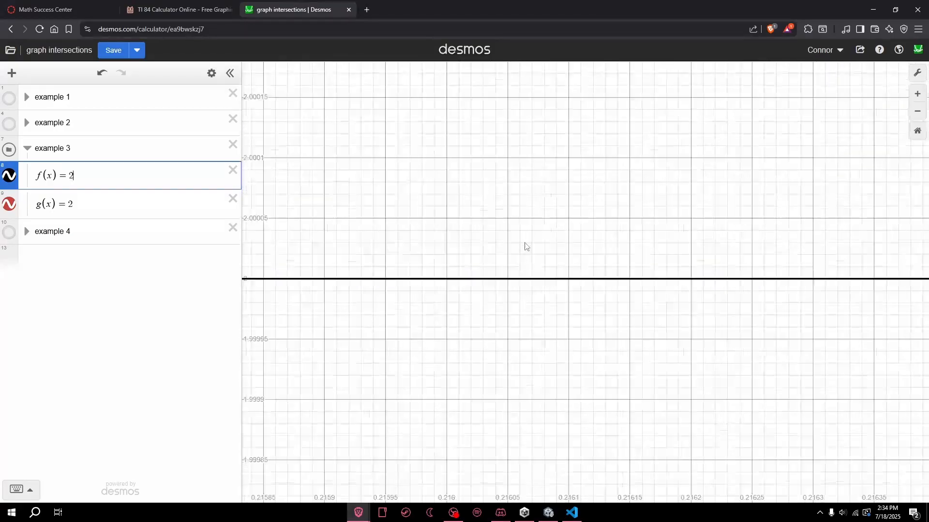
scroll(545, 341, down, 20)
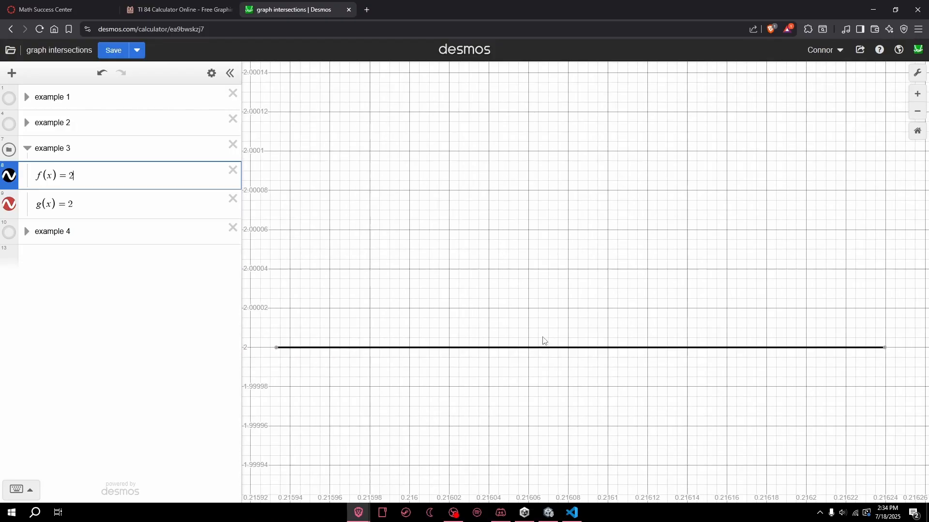
scroll(525, 302, down, 13)
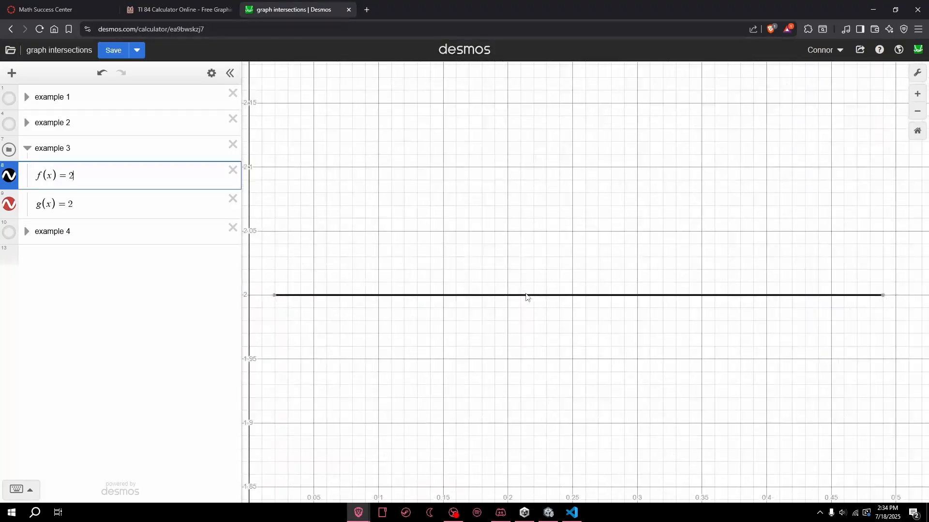
scroll(527, 298, down, 3)
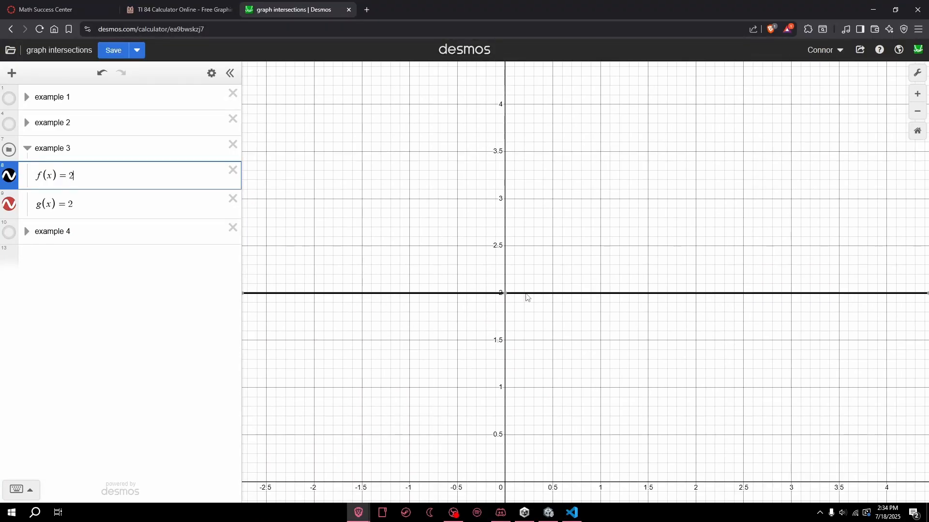
drag(528, 296, 627, 292)
mouse_move(627, 294)
mouse_down()
mouse_move(466, 319)
mouse_move(605, 329)
mouse_up()
scroll(570, 356, down, 10)
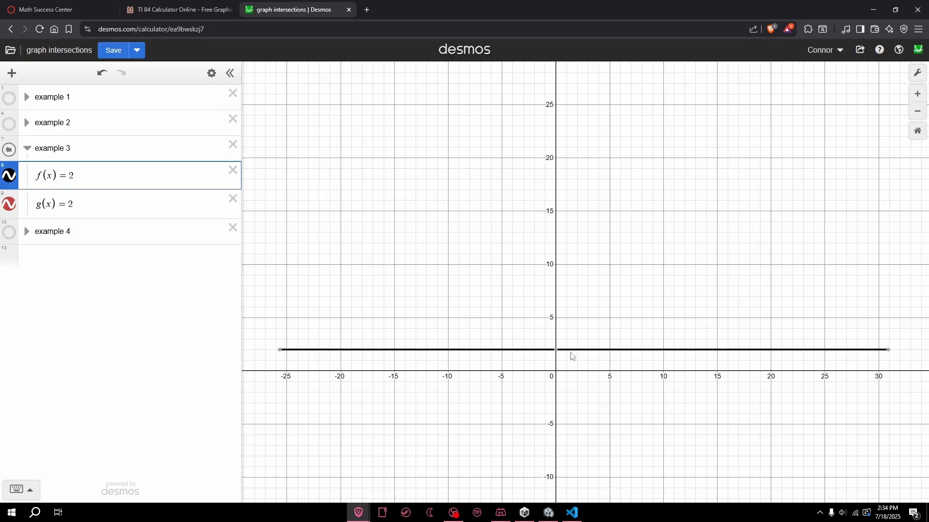
scroll(571, 356, down, 5)
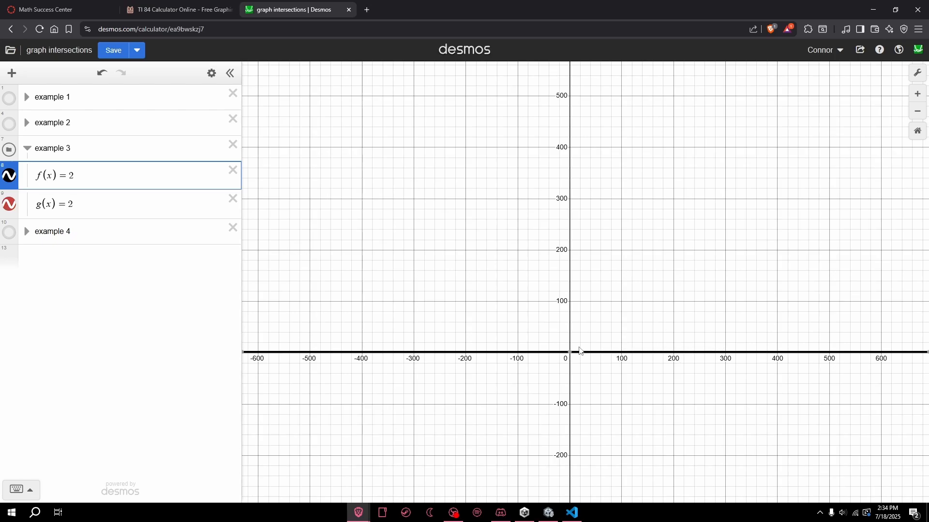
scroll(574, 354, up, 3)
scroll(574, 354, up, 10)
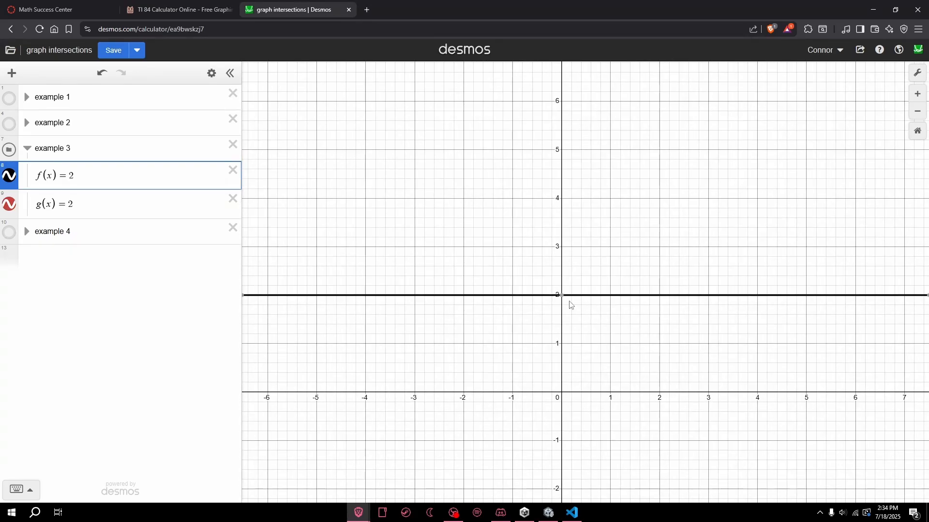
Hide f(x)=2 to reveal the g(x)=2 line beneath it, and show f(x)=2 again.
click(9, 177)
click(8, 178)
click(7, 178)
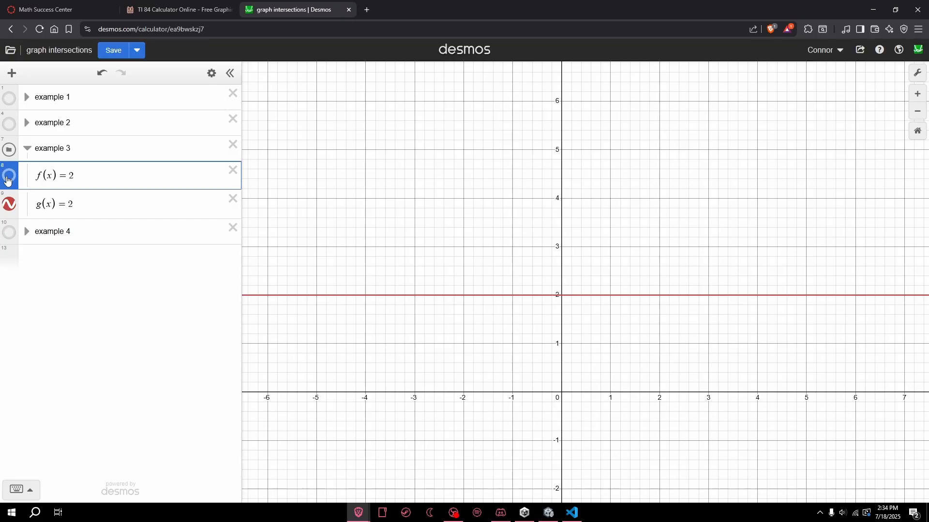
click(8, 179)
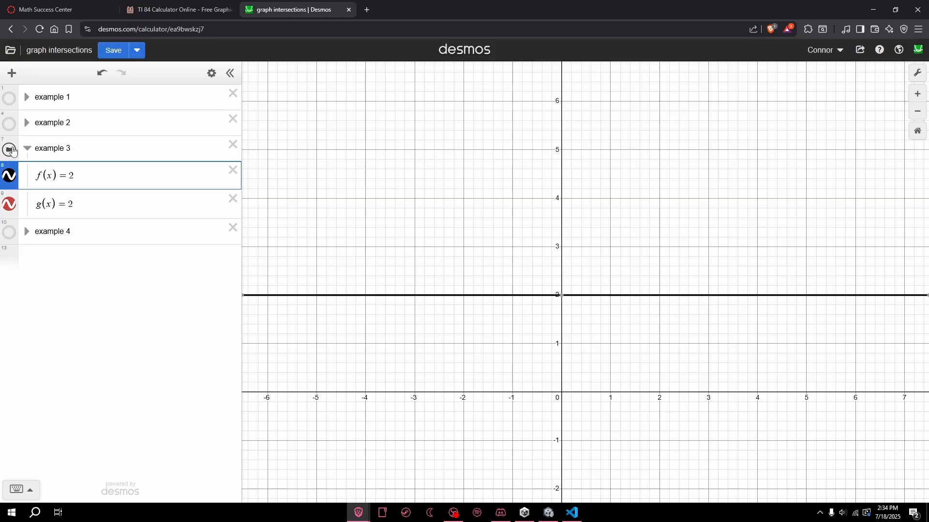
Hide and collapse example 3, and expand and show example 4 with f(x)=(x-2)(x-1)(x+3) and g(x)=0.5x.
click(13, 151)
click(27, 148)
click(27, 174)
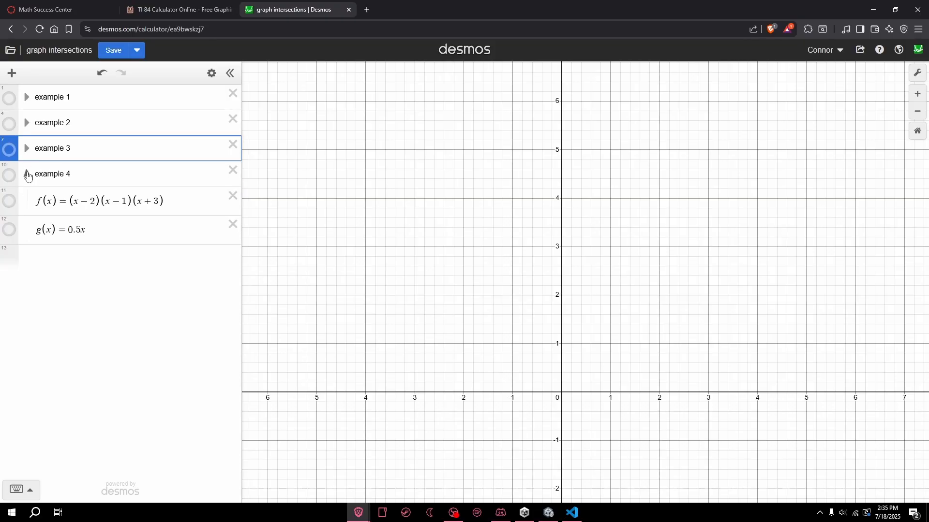
click(11, 178)
Examine the overall shape of the example 4 cubic and where the line g(x)=0.5x crosses it.
scroll(486, 282, down, 5)
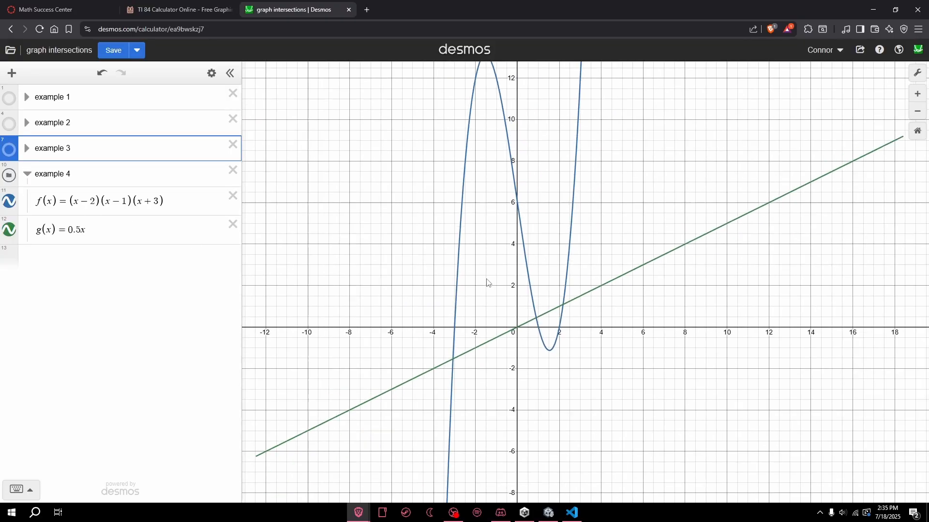
scroll(486, 282, up, 3)
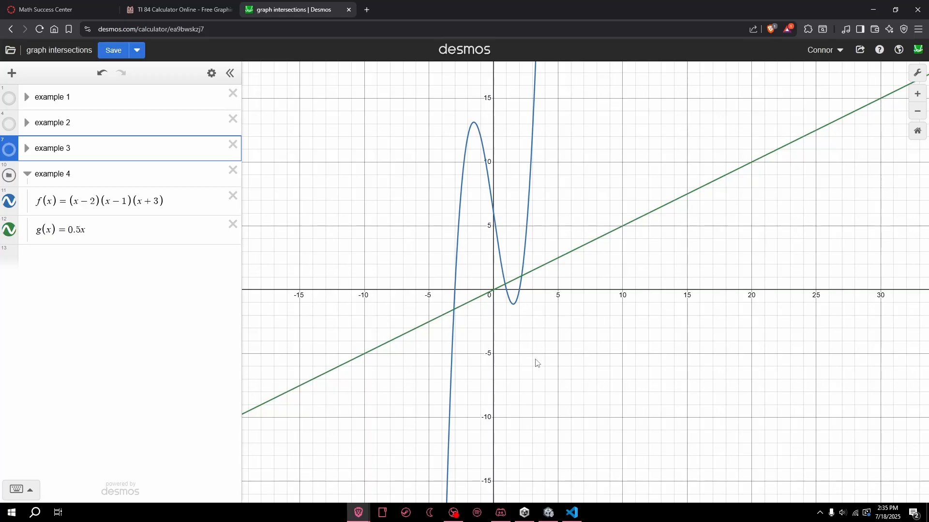
drag(535, 359, 550, 462)
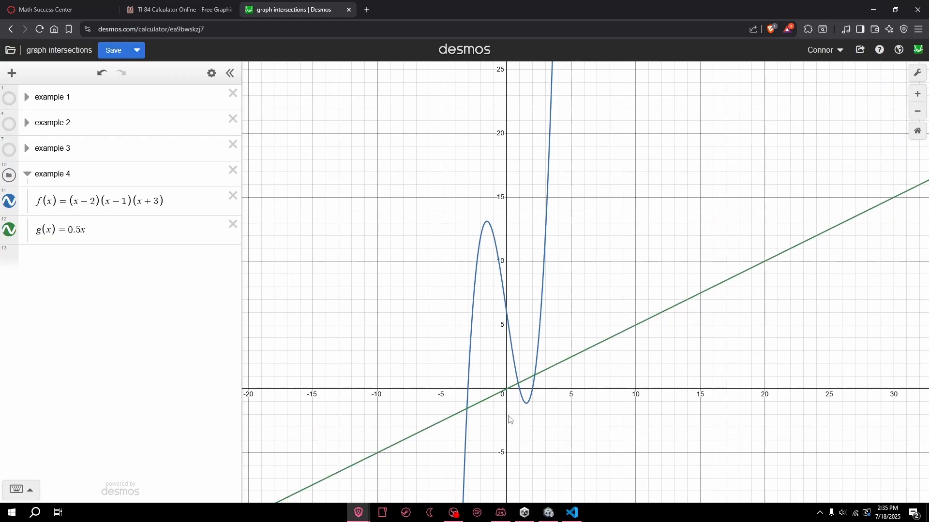
scroll(511, 420, up, 3)
scroll(537, 432, up, 1)
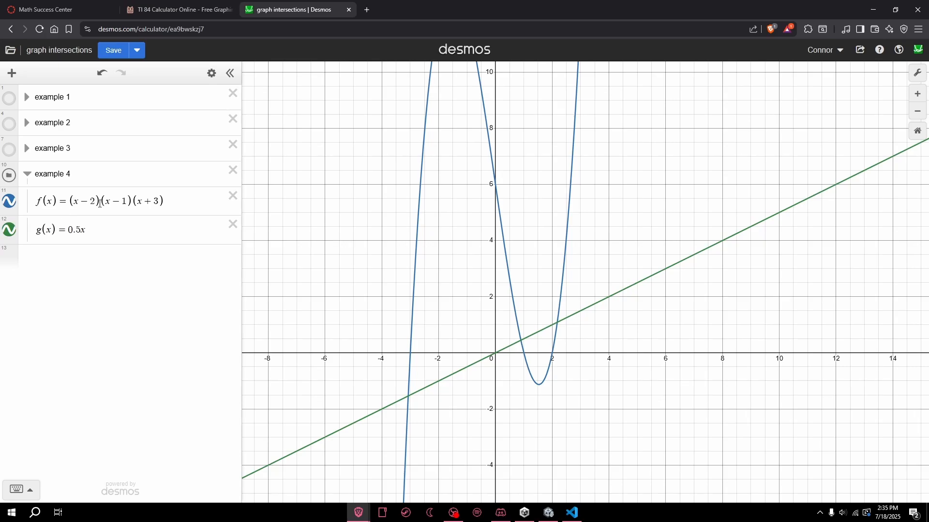
scroll(531, 286, down, 5)
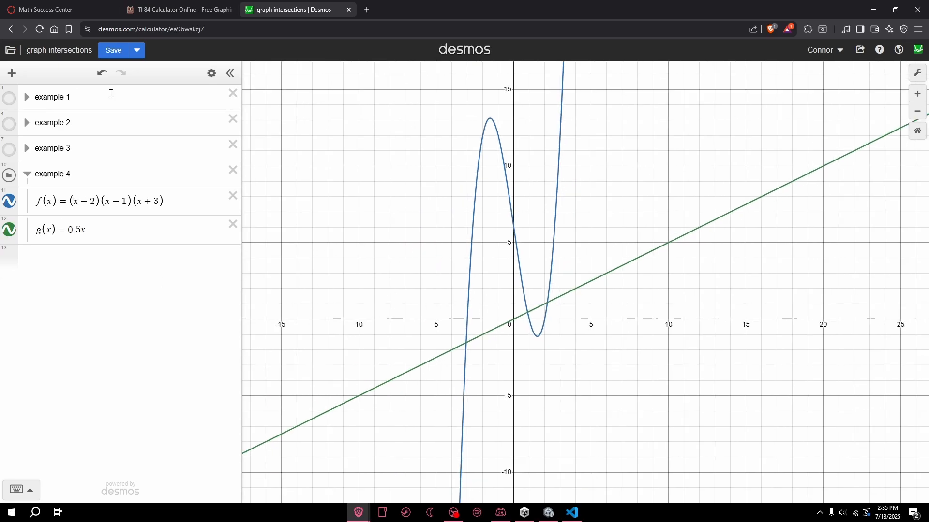
scroll(549, 325, up, 5)
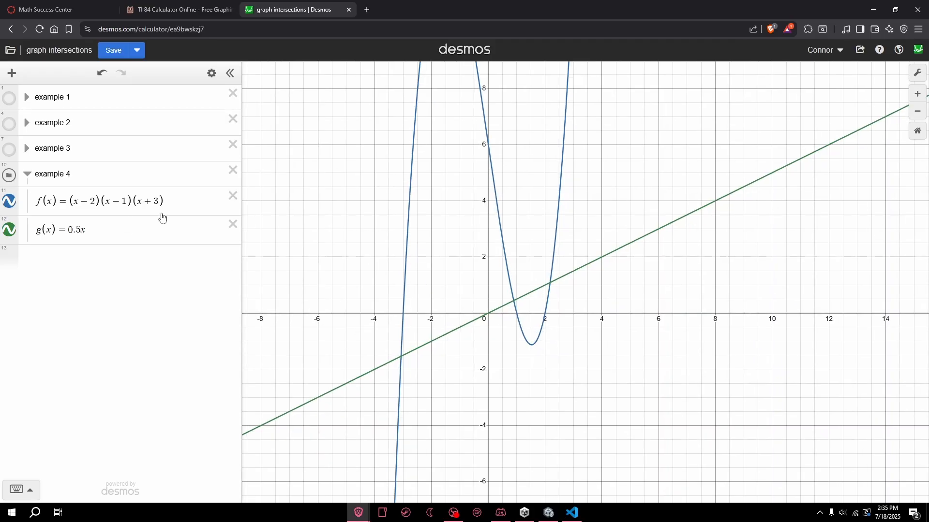
Display the cubic's x-intercept at x=-3 and highlight the matching factor (x+3) in f(x).
click(406, 315)
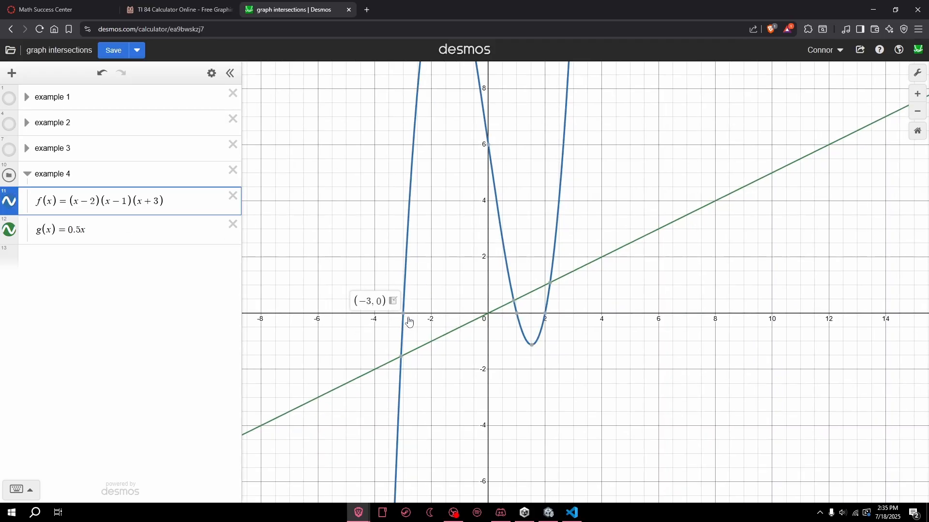
scroll(405, 316, up, 6)
scroll(406, 315, down, 2)
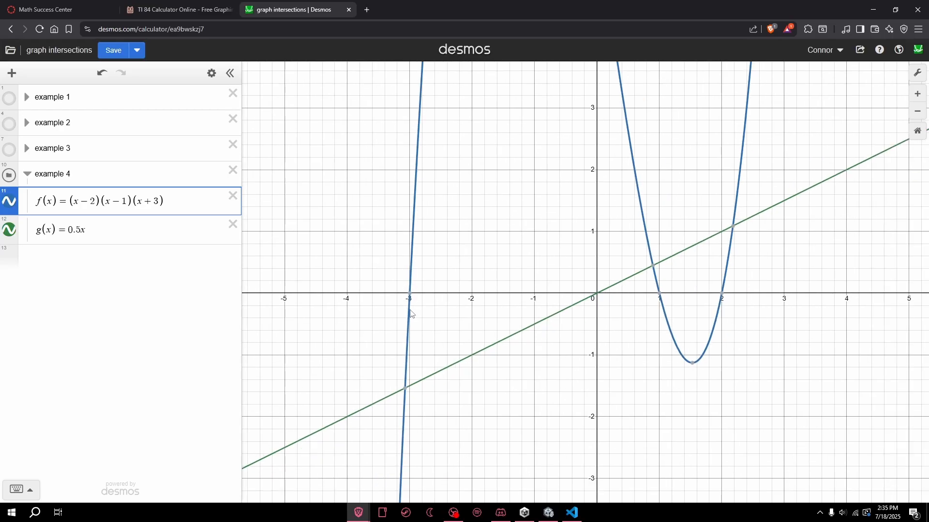
scroll(411, 299, up, 1)
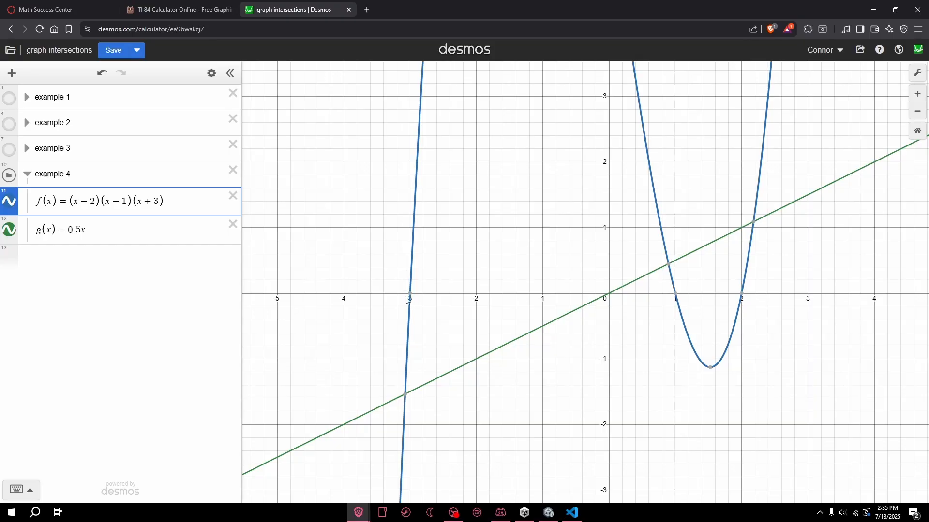
click(410, 296)
drag(138, 201, 161, 201)
Display the cubic's x-intercepts at x=1 and x=2, highlighting the matching factors (x-1) and (x-2) in f(x).
click(676, 294)
drag(106, 200, 128, 201)
click(741, 294)
drag(72, 200, 97, 203)
click(542, 310)
Highlight the line g(x)=0.5x at the point where it passes through the origin.
scroll(517, 336, down, 3)
scroll(517, 336, down, 3)
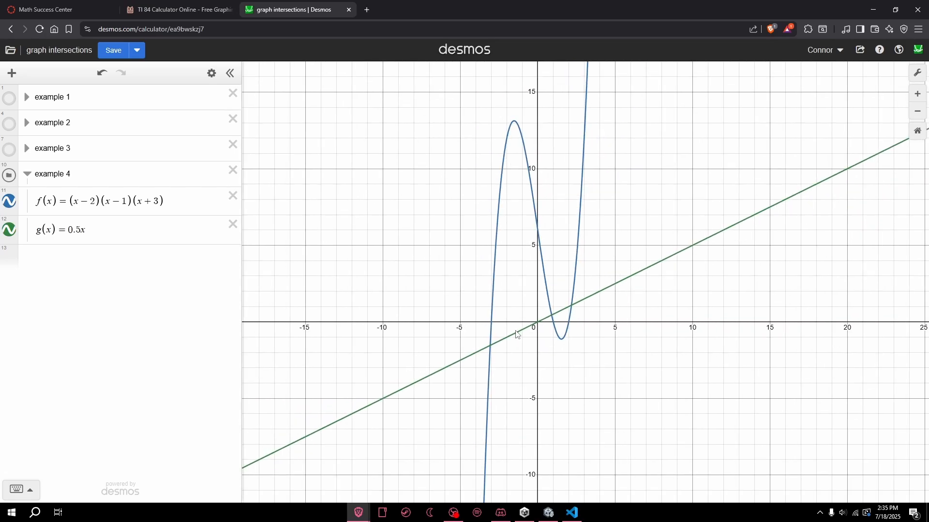
click(538, 325)
drag(538, 330, 522, 330)
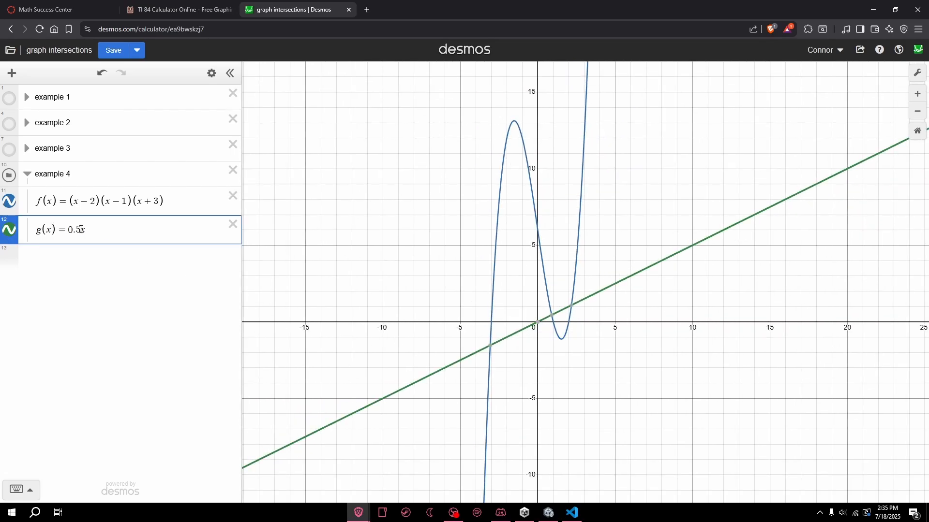
Display the coordinates where f(x) and g(x) intersect near x=-3 and export that point to the expression list.
scroll(308, 305, down, 5)
scroll(366, 258, up, 6)
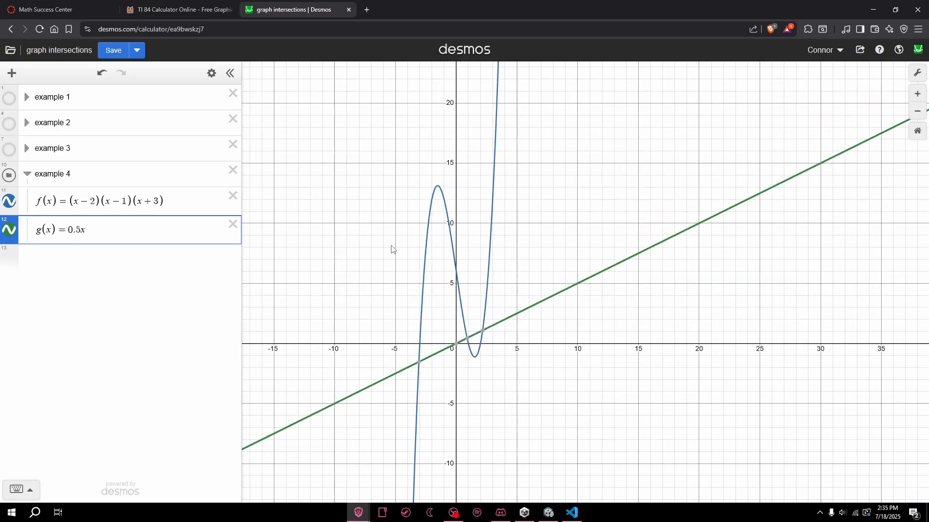
scroll(450, 401, up, 5)
click(449, 401)
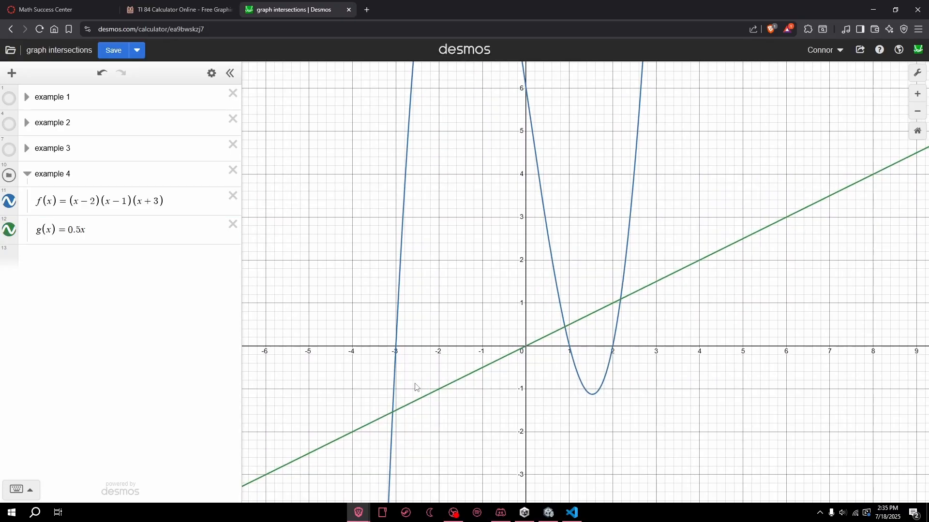
drag(415, 432, 428, 411)
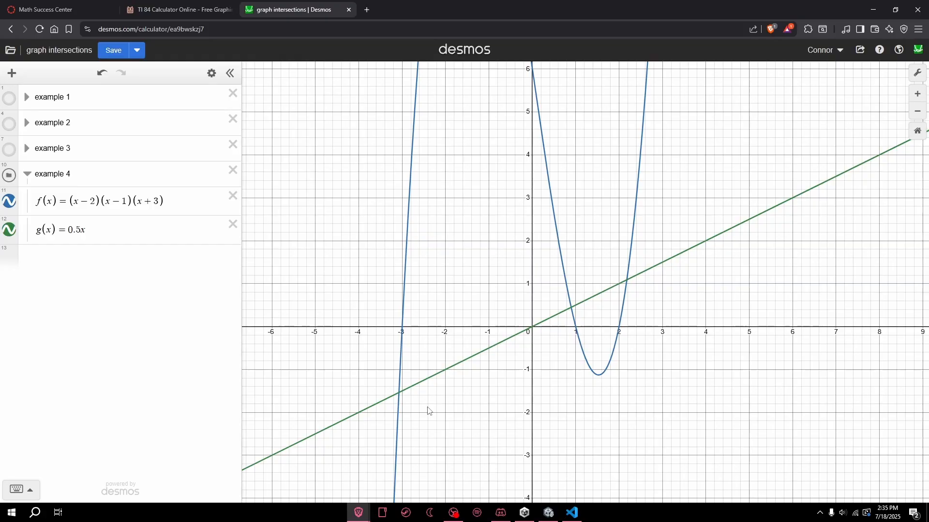
scroll(380, 423, up, 8)
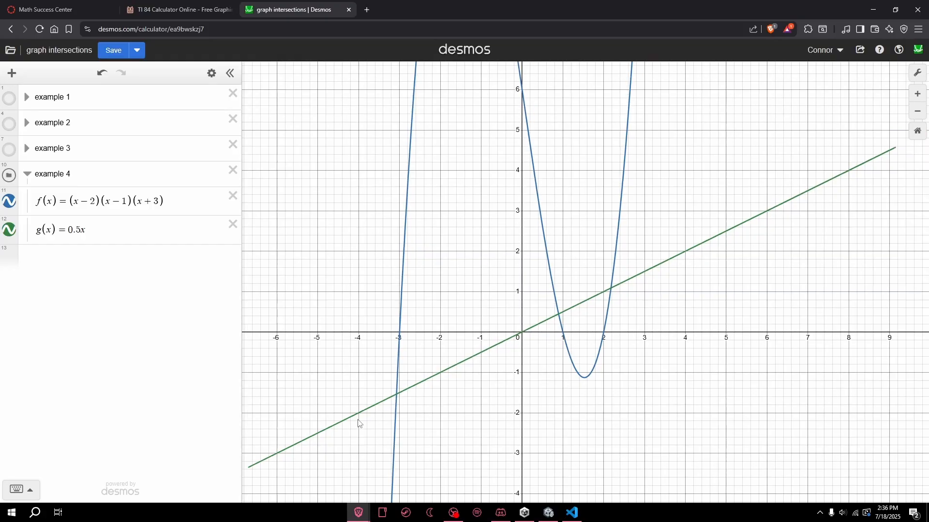
scroll(353, 349, up, 4)
click(463, 290)
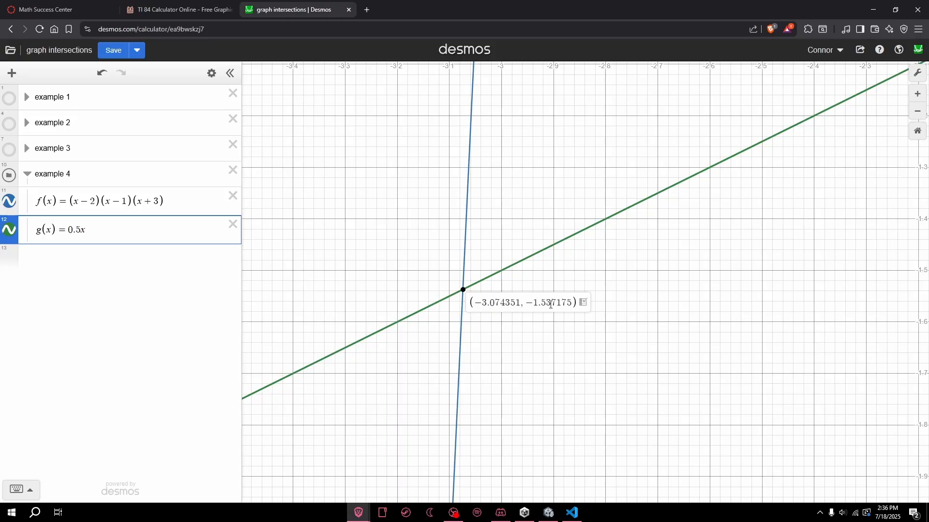
click(583, 302)
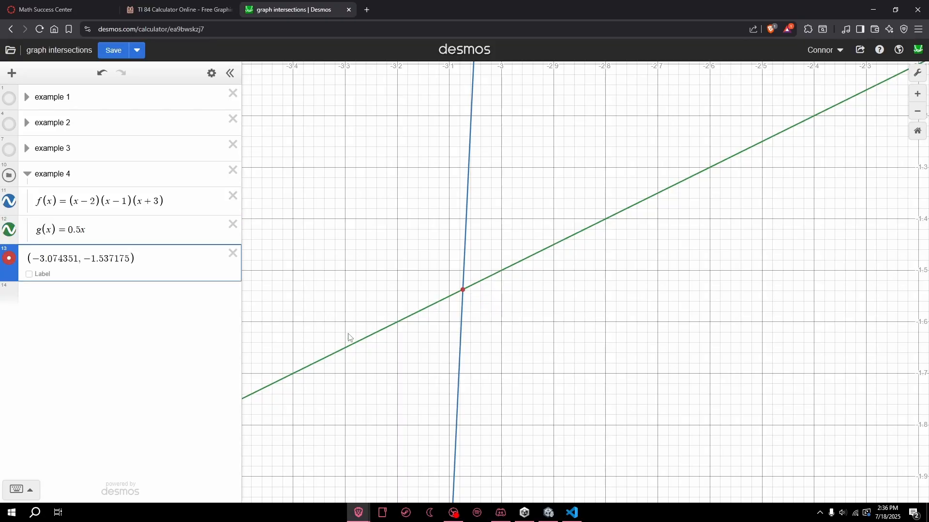
mouse_move(465, 290)
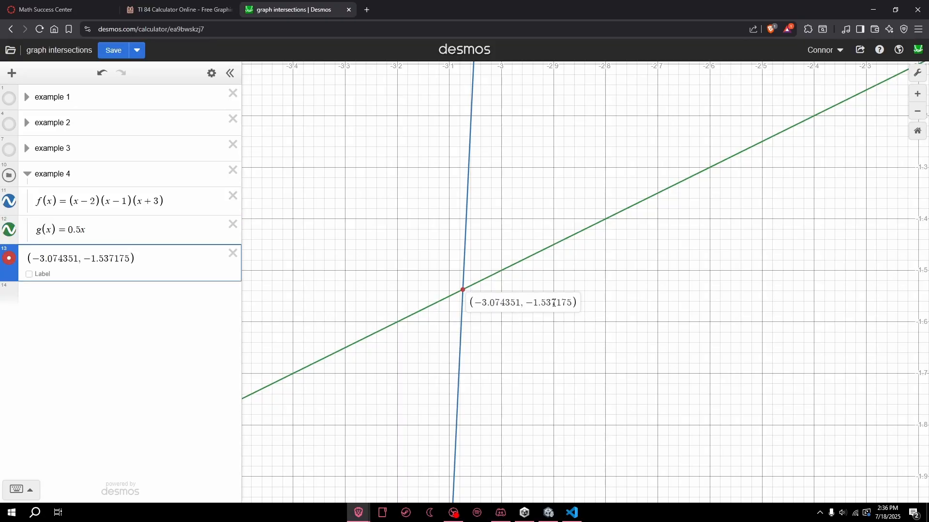
Display the coordinates where f(x) and g(x) intersect near x=0.9 and export that point to the expression list.
scroll(538, 298, down, 10)
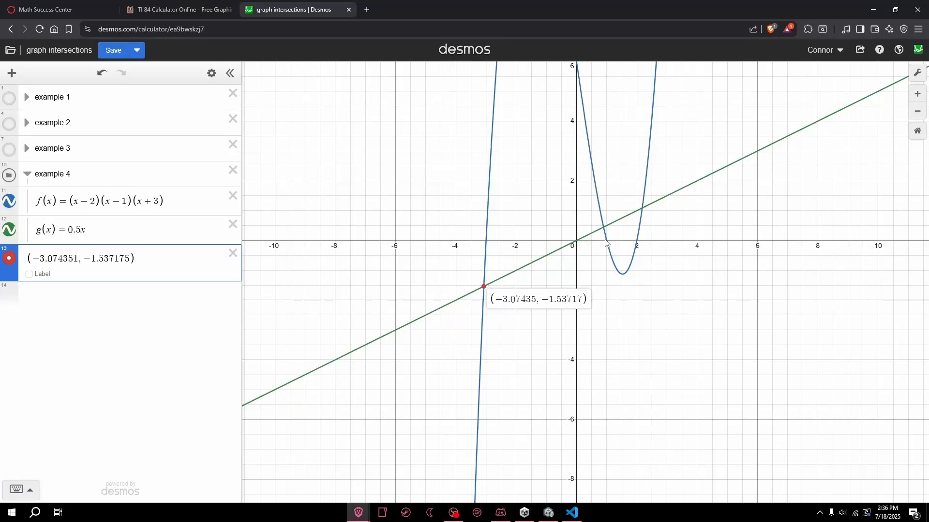
scroll(614, 225, up, 3)
scroll(613, 225, up, 5)
click(581, 250)
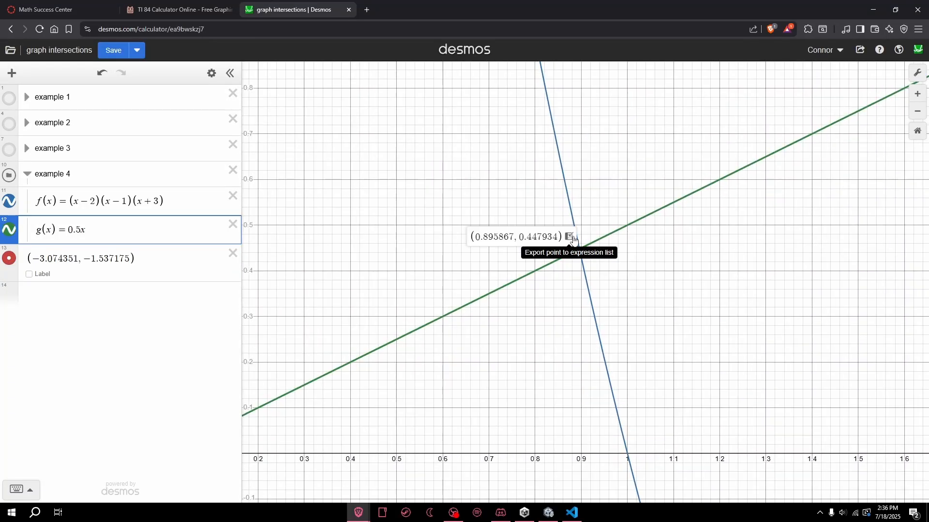
click(569, 237)
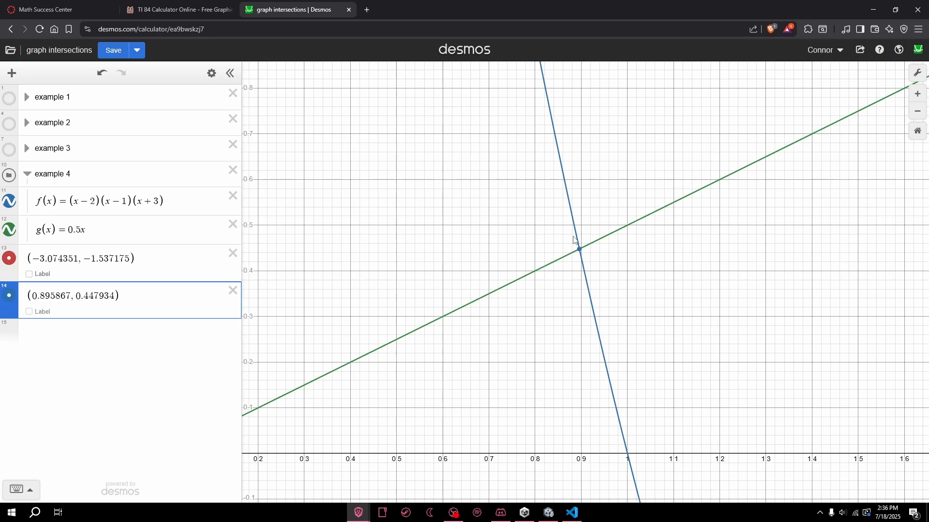
Display the coordinates where f(x) and g(x) intersect near x=2.2 and export that point to the expression list.
scroll(389, 329, down, 5)
scroll(483, 278, up, 8)
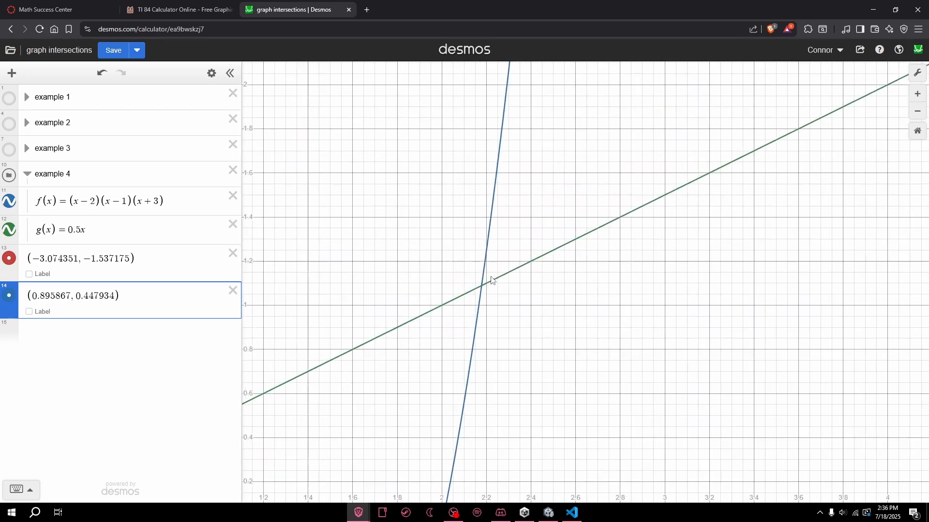
click(464, 306)
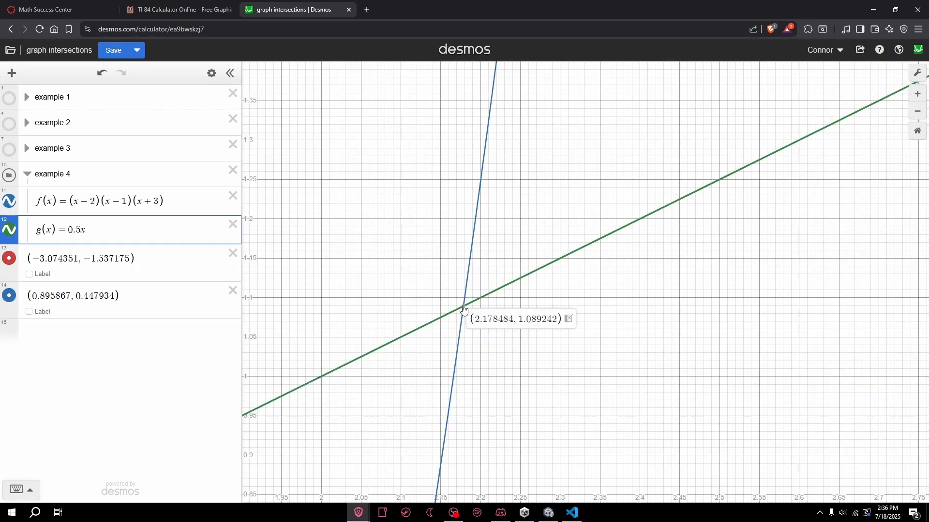
click(568, 319)
scroll(539, 317, down, 8)
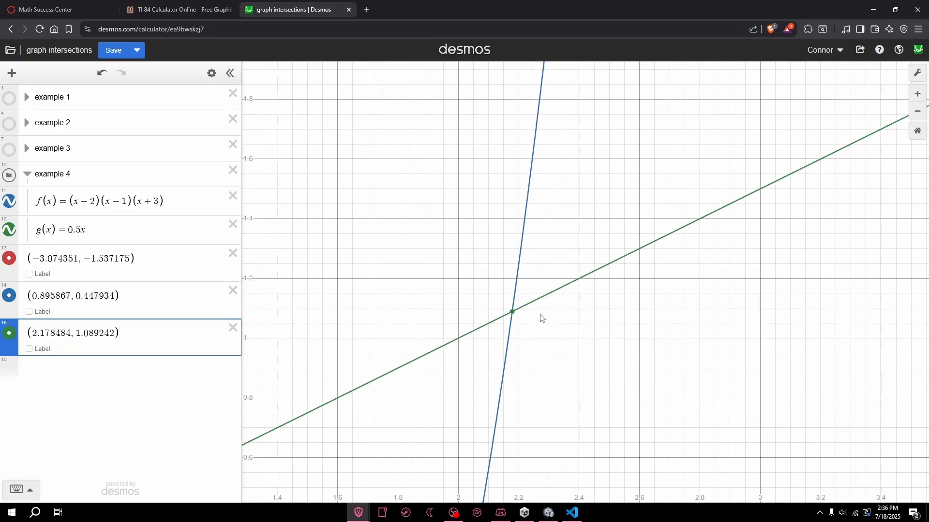
scroll(533, 315, down, 5)
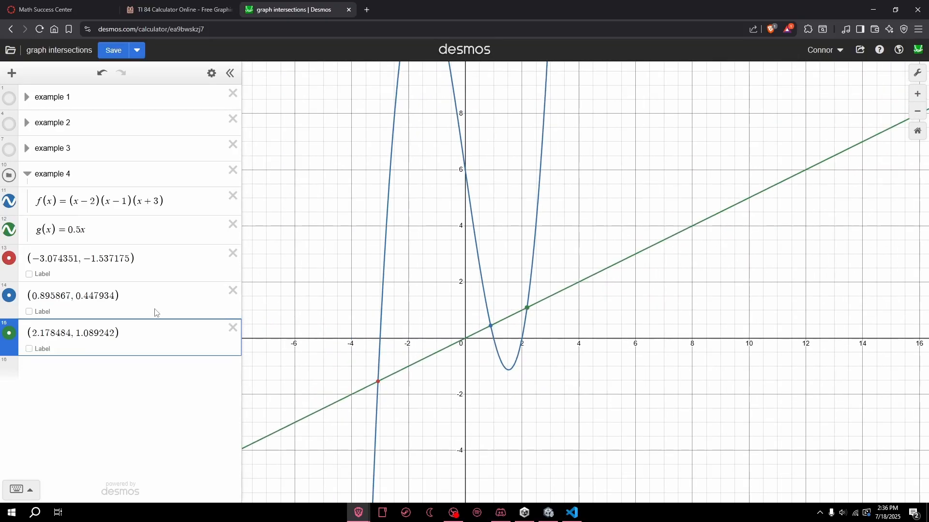
Start a new list expression x=[-3.074351] using the x-coordinate copied from the first exported point.
click(149, 370)
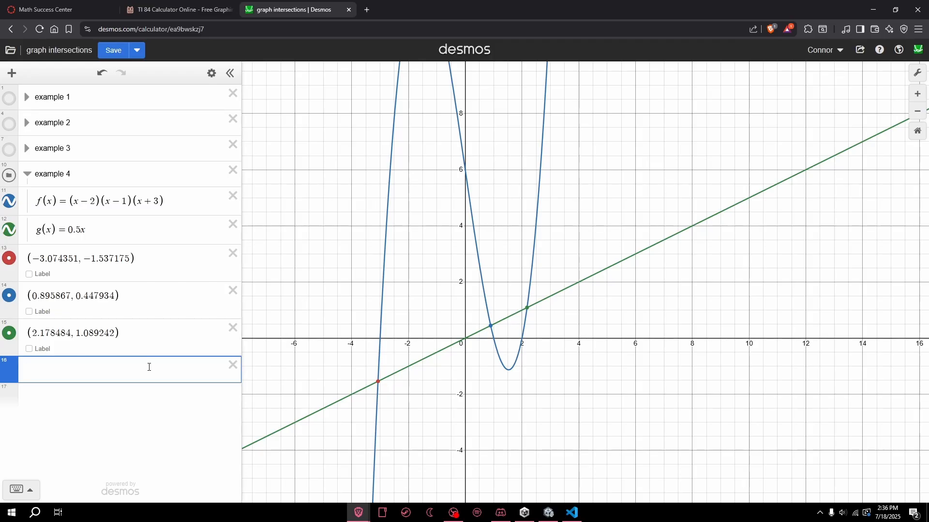
text(x = [)
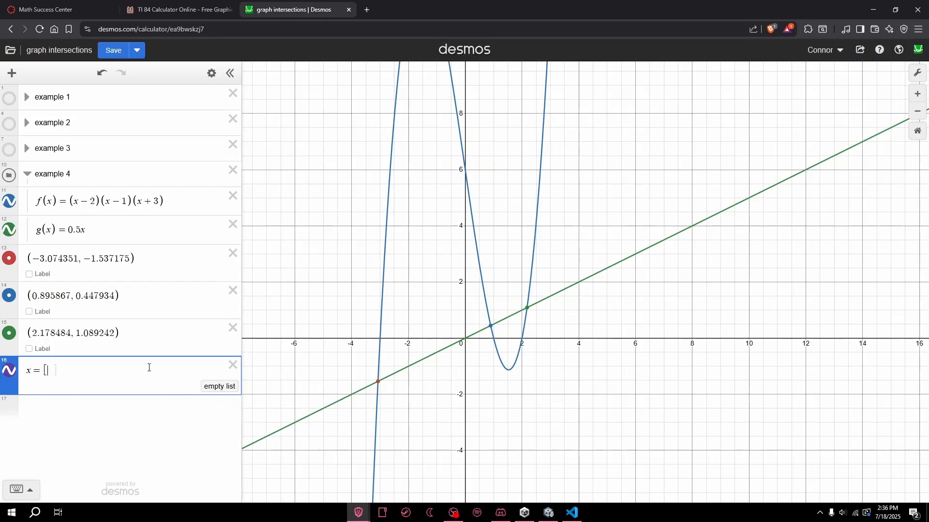
drag(78, 260, 31, 260)
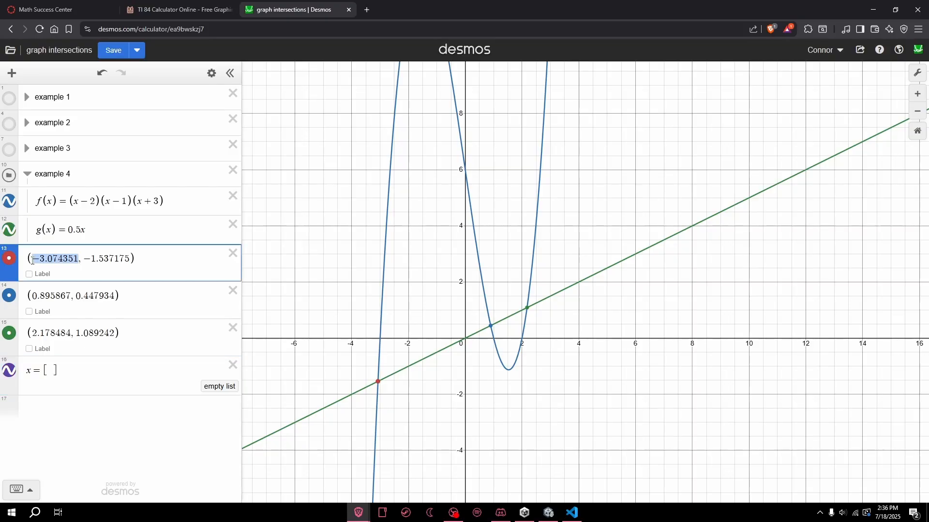
key(ctrl+c)
click(53, 370)
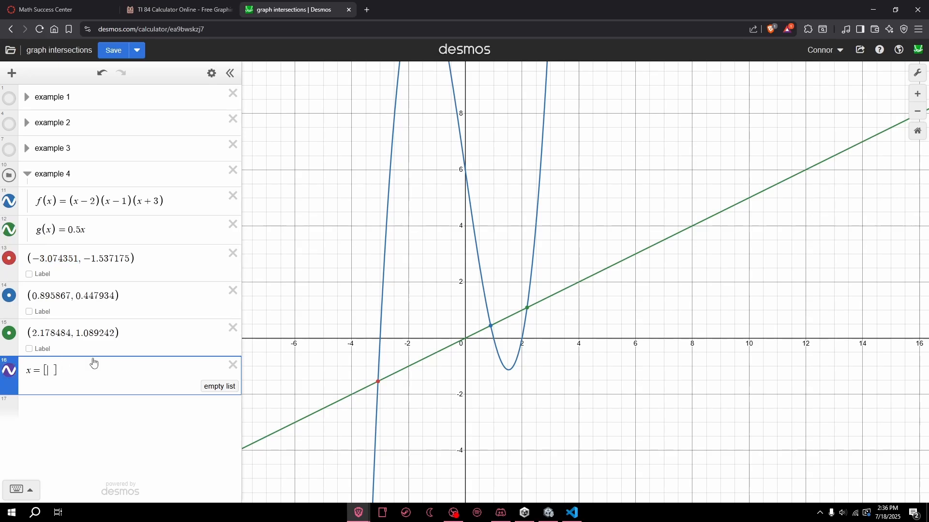
key(ctrl+v)
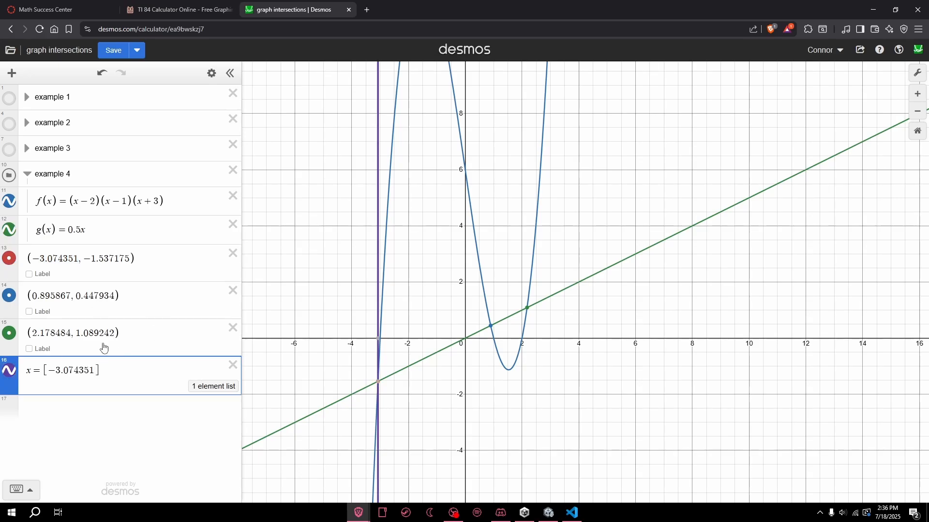
Append the x-coordinates of the other two exported points, 0.895867 and 2.178484, to the x list.
text(,)
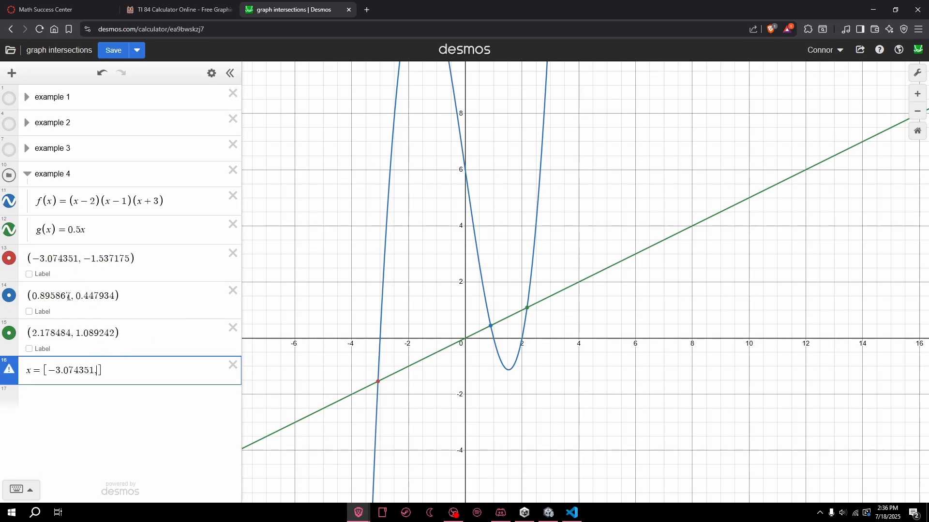
drag(66, 295, 34, 297)
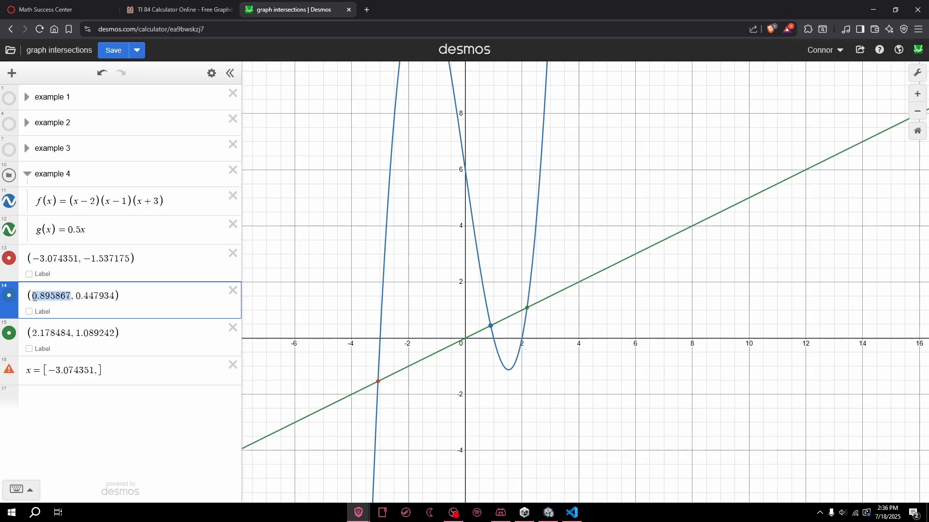
key(ctrl+c)
click(98, 369)
key(ctrl+v)
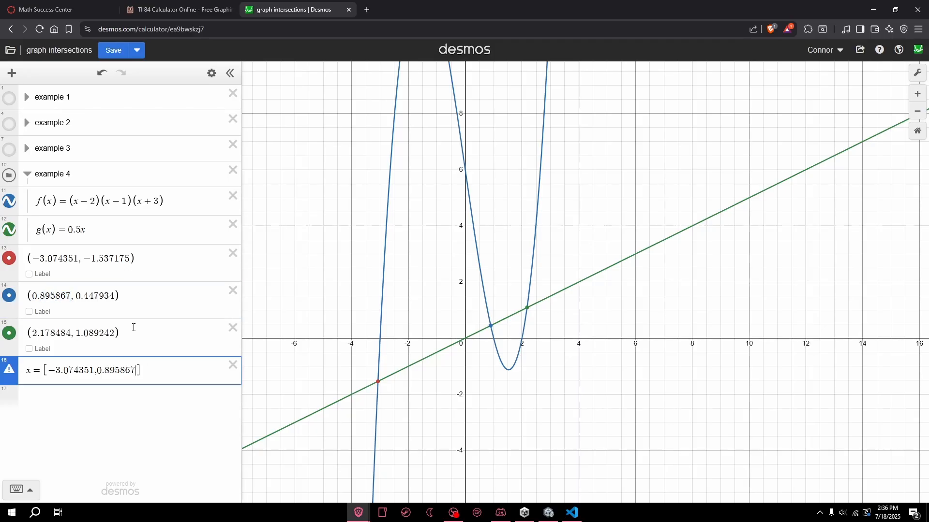
text(,)
drag(72, 334, 30, 335)
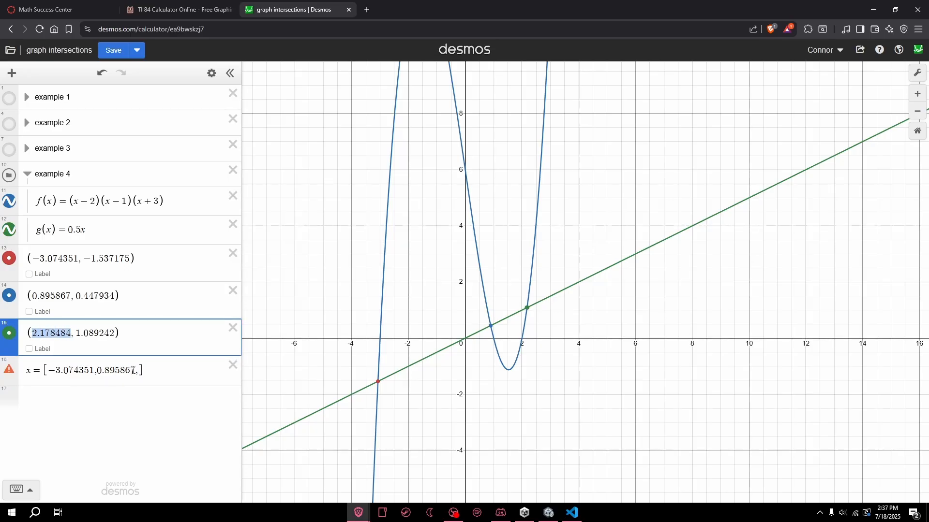
click(135, 370)
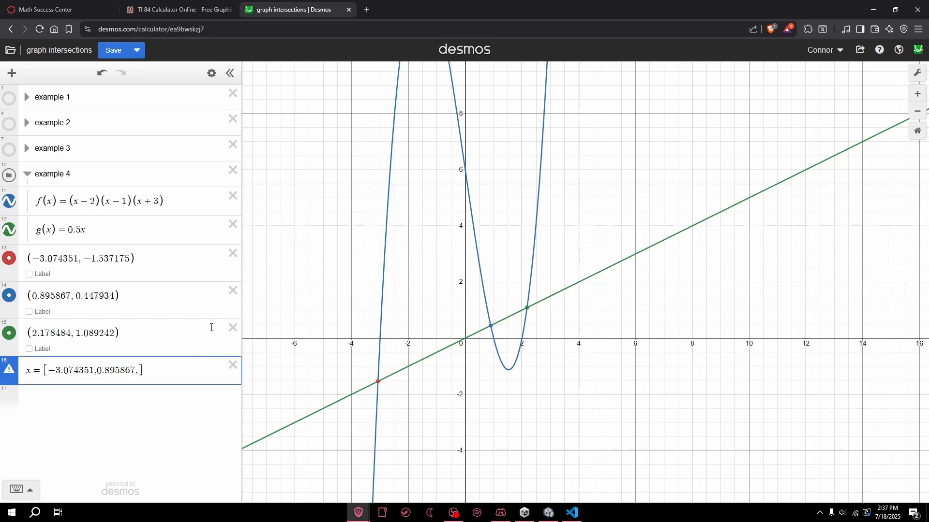
key(ctrl+v)
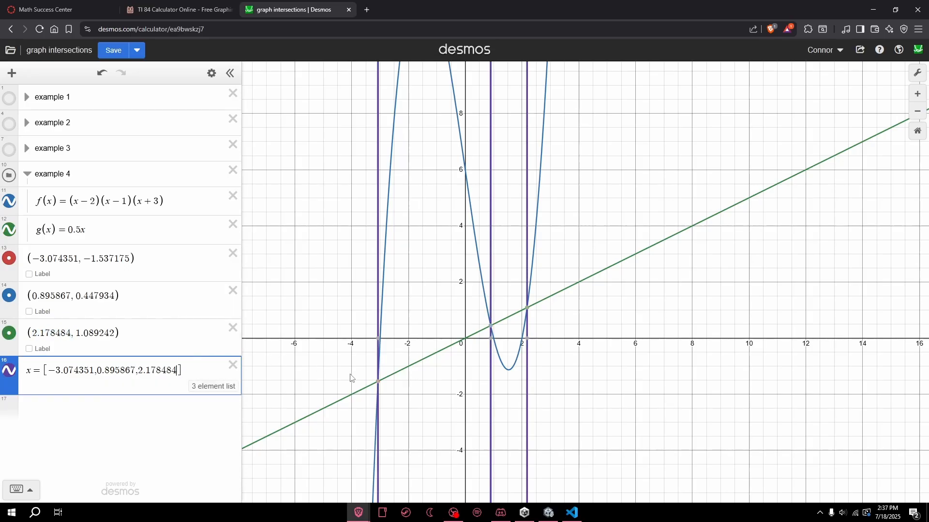
Hide the three exported points and the graphs of f(x) and g(x), leaving only the x list plotted.
click(9, 333)
click(9, 295)
click(9, 258)
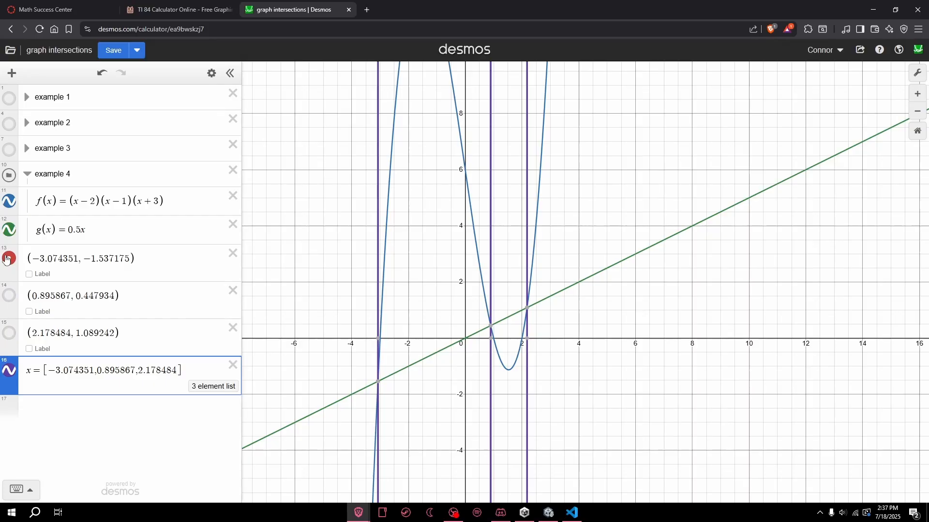
click(9, 229)
click(9, 200)
Display the coordinates where the two vertical lines with positive x-values cross the x-axis.
click(488, 346)
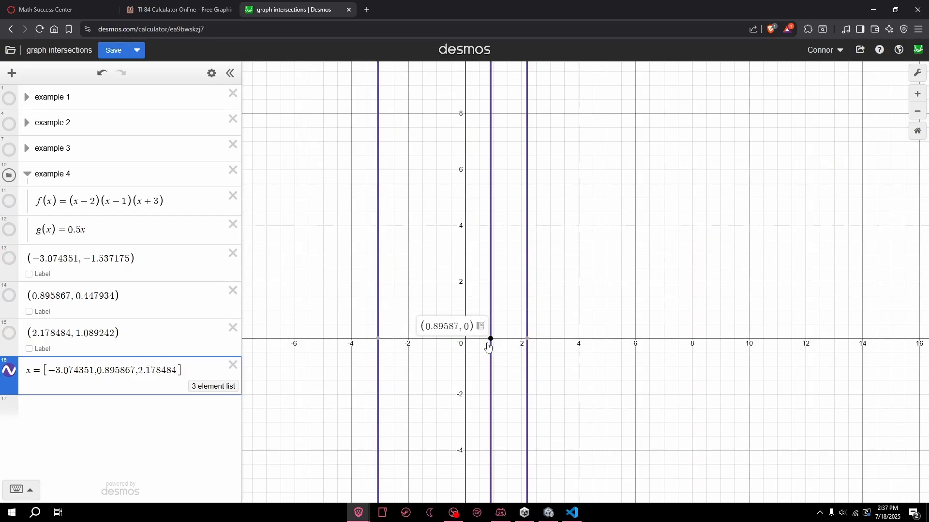
scroll(487, 346, down, 3)
scroll(475, 363, up, 10)
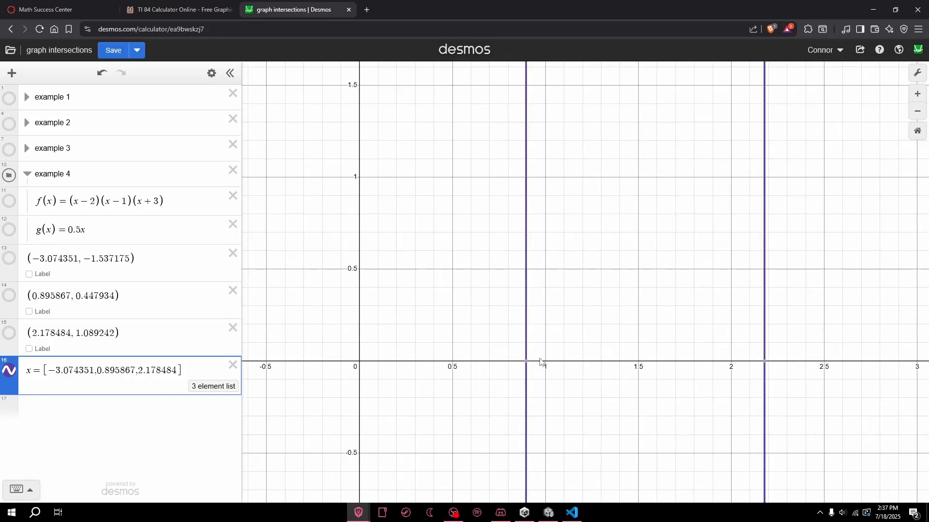
click(527, 362)
click(765, 362)
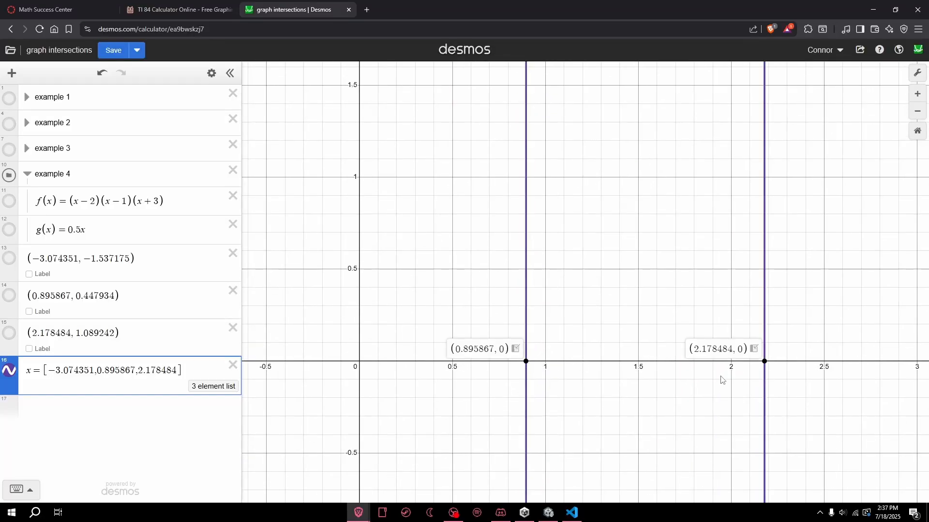
scroll(722, 380, down, 5)
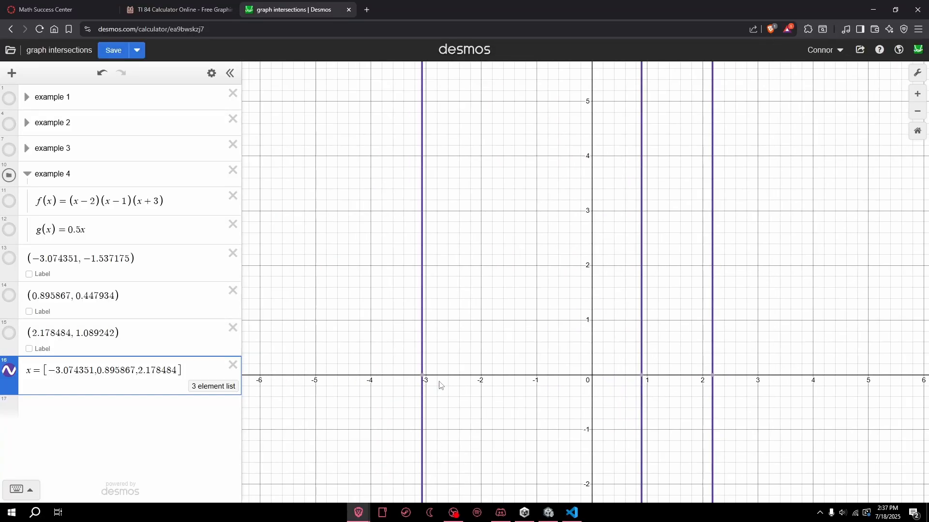
Start a new list expression y=[-1.537175] using the y-coordinate copied from the first exported point.
click(65, 412)
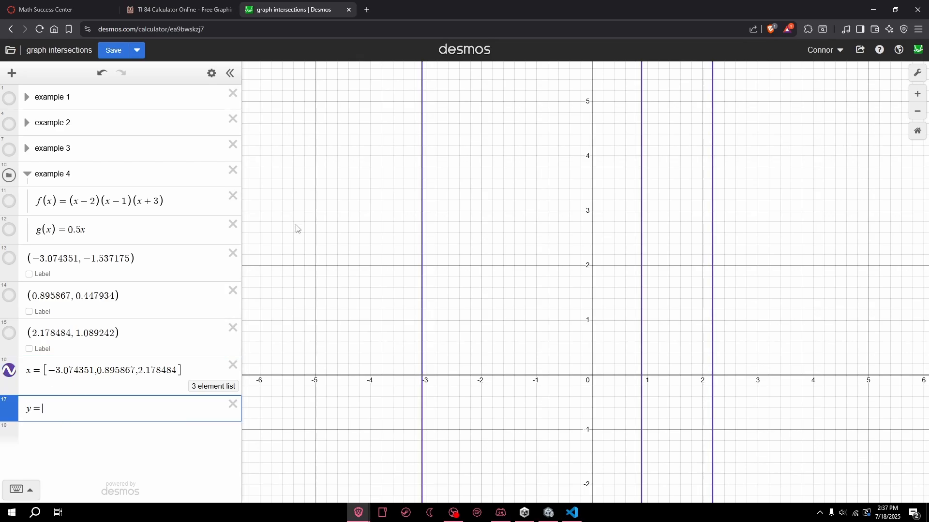
text(y=[)
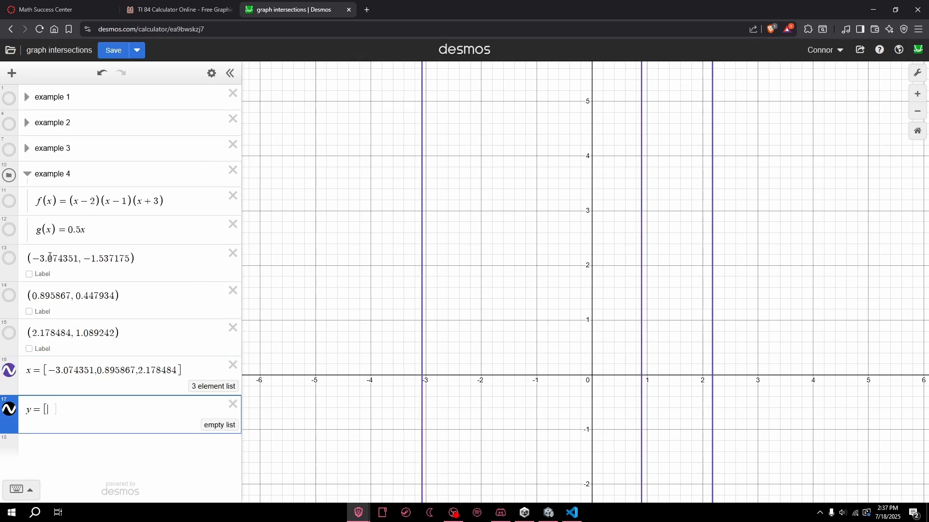
drag(84, 264, 132, 261)
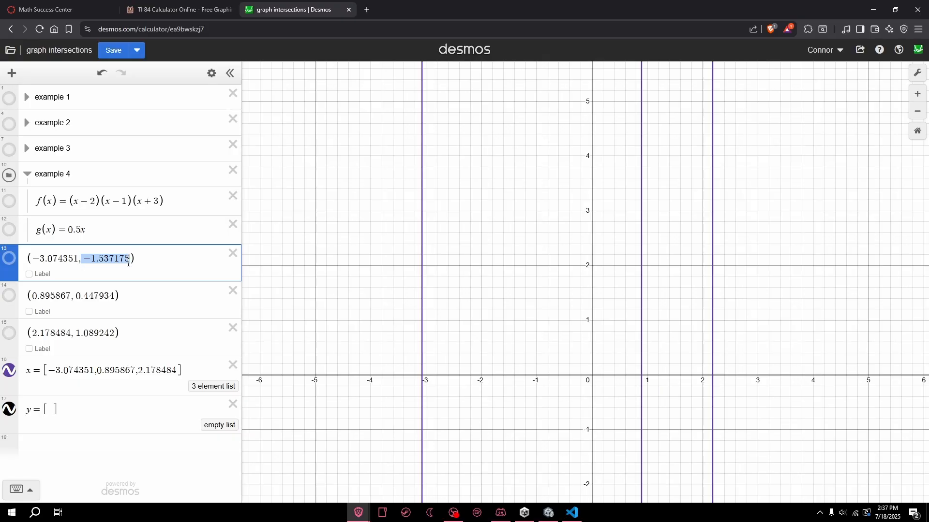
click(59, 406)
key(ctrl+v)
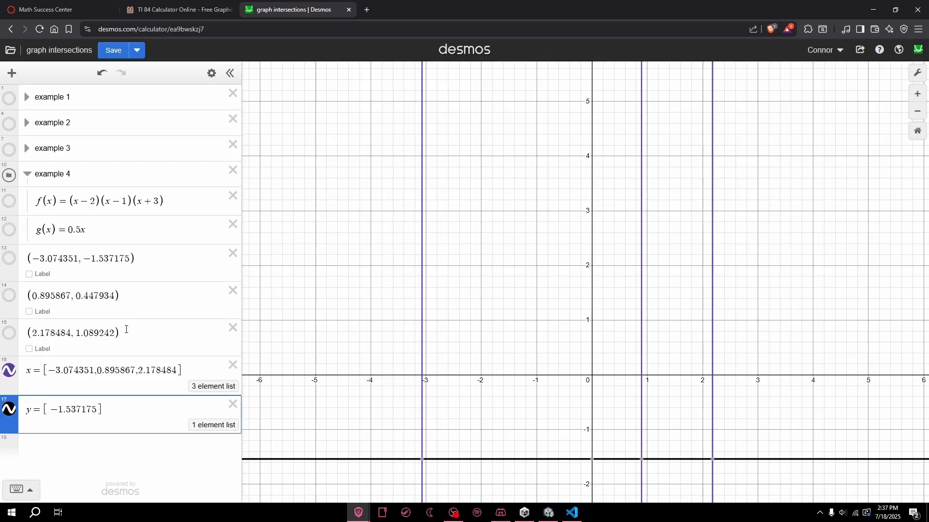
Append the y-coordinates of the other two exported points, 0.447934 and 1.089242, to the y list.
text(,)
drag(76, 295, 116, 296)
click(102, 408)
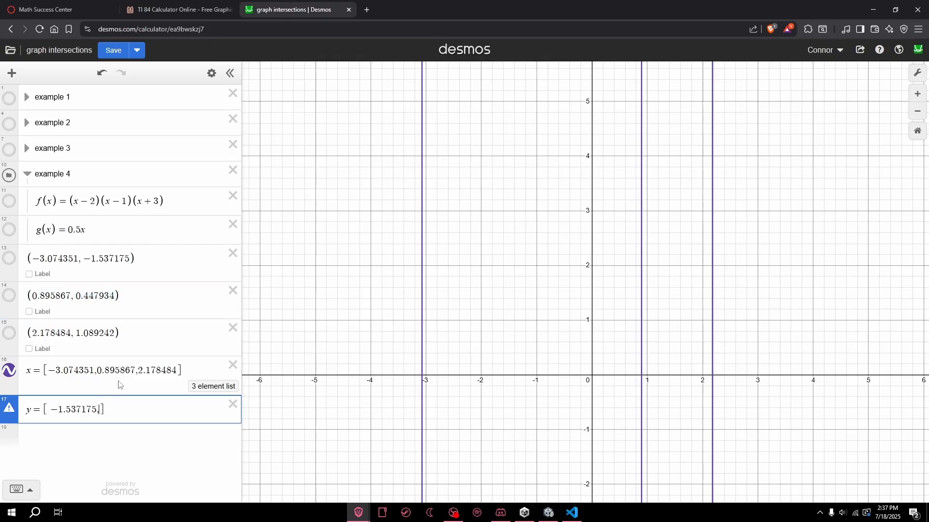
key(ctrl+v)
text(,)
drag(76, 334, 117, 334)
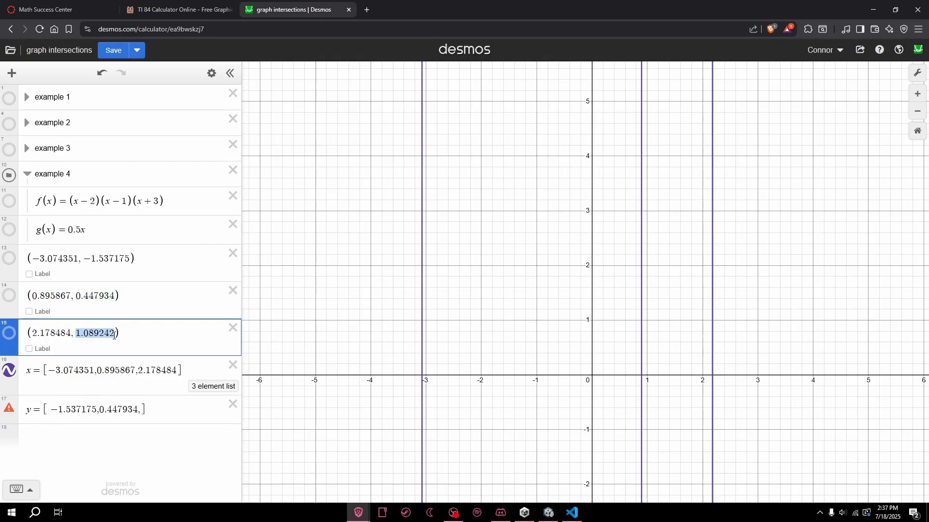
key(ctrl+c)
click(138, 409)
key(ctrl+v)
Hide the vertical lines of the x list, leaving only the horizontal lines of the y list plotted.
click(9, 370)
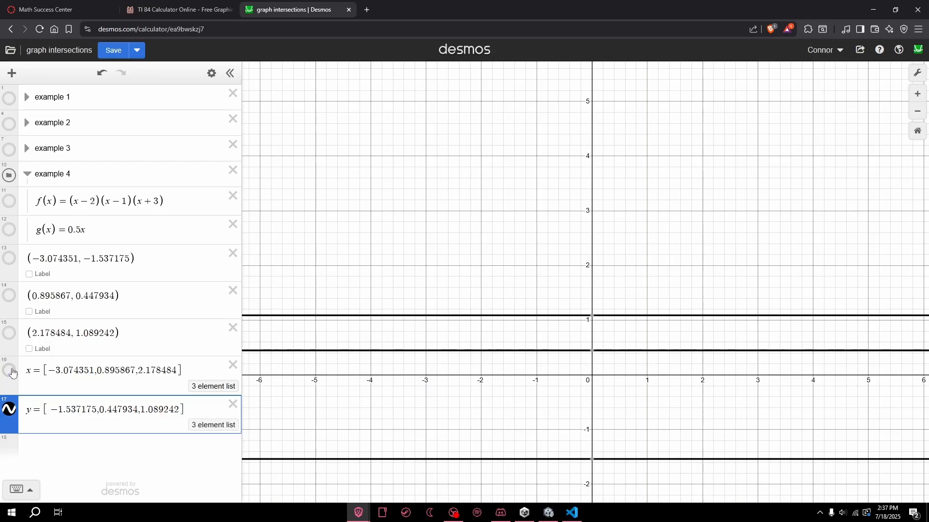
scroll(473, 324, down, 3)
drag(554, 364, 536, 333)
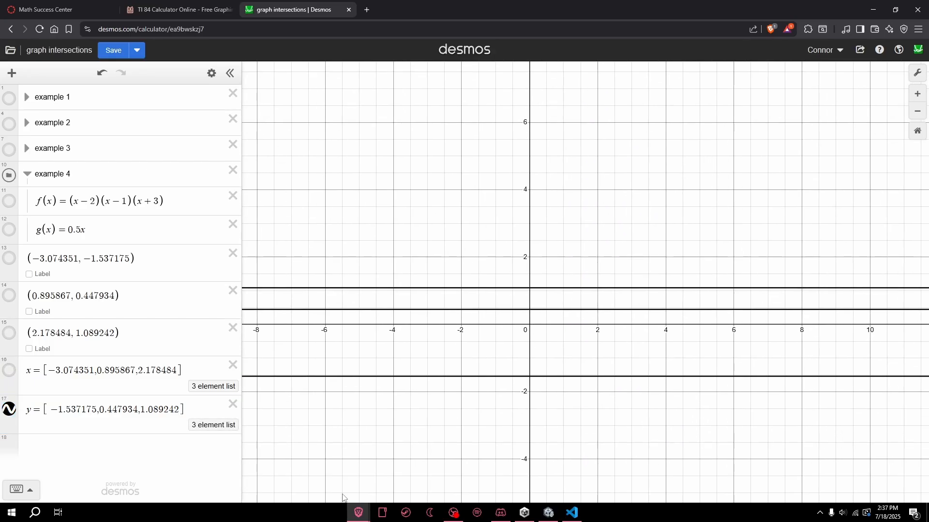
Insert a space after each comma in the y list to separate its three values.
click(99, 412)
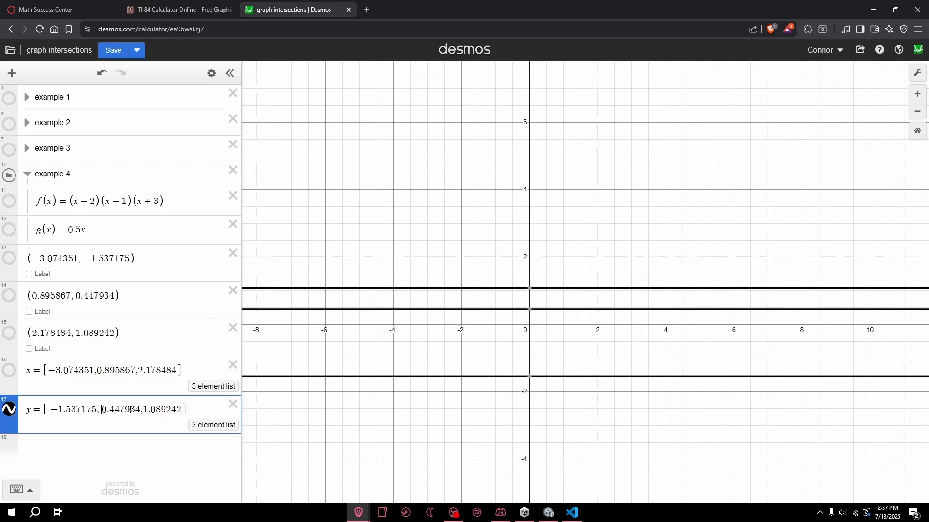
click(161, 455)
click(229, 441)
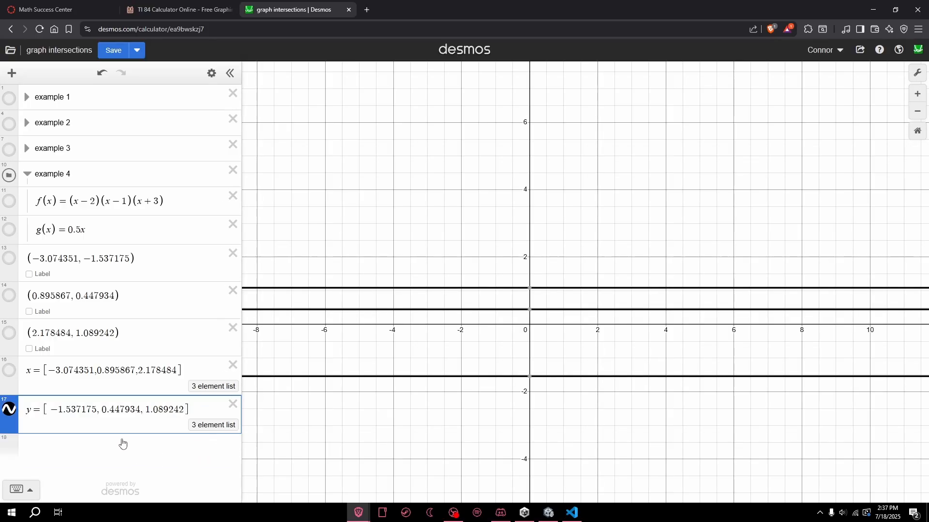